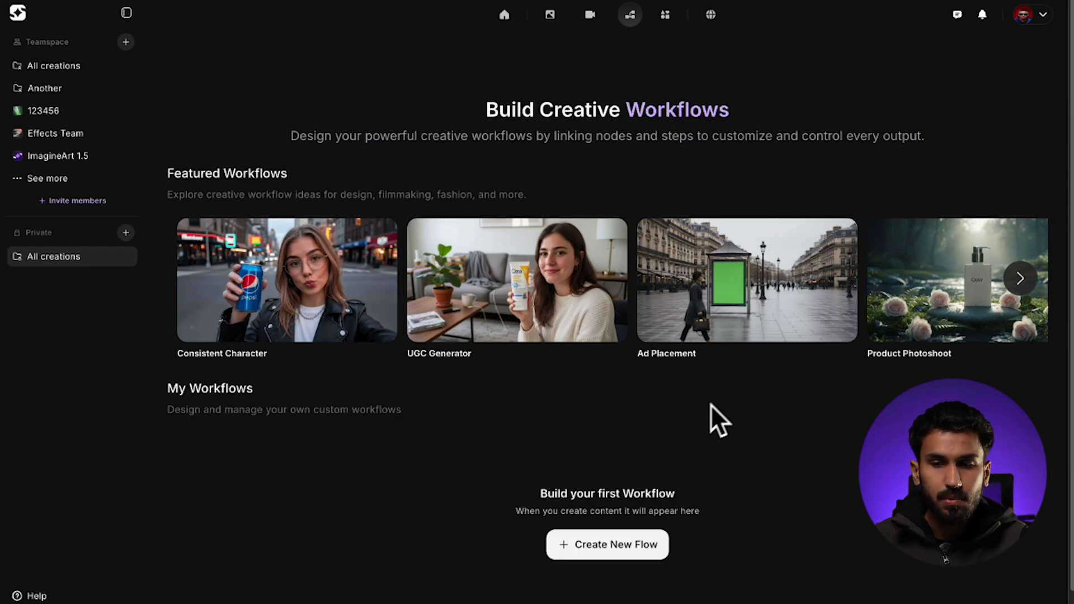
- From the Workflows section, start a blank Untitled Workflow and add an empty Prompt node
left_click(631, 17)
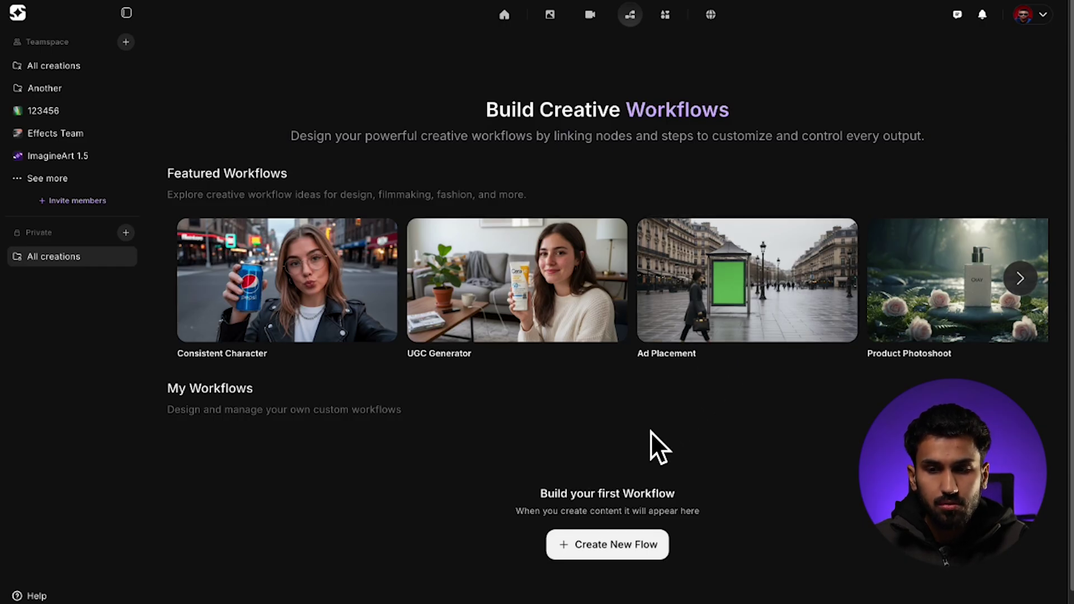
scroll(658, 448, "down", 1)
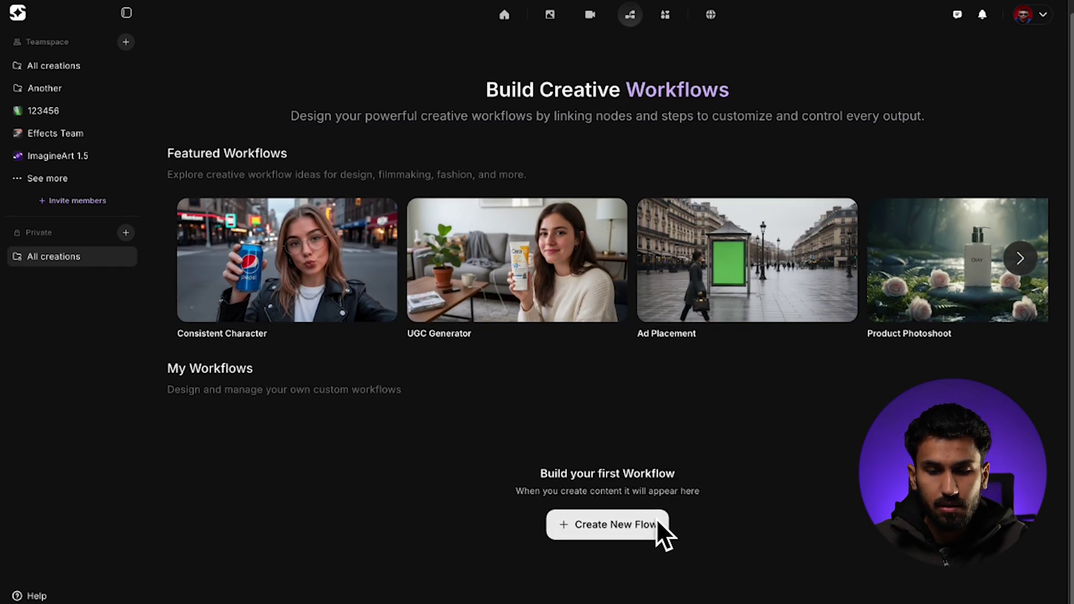
left_click(649, 526)
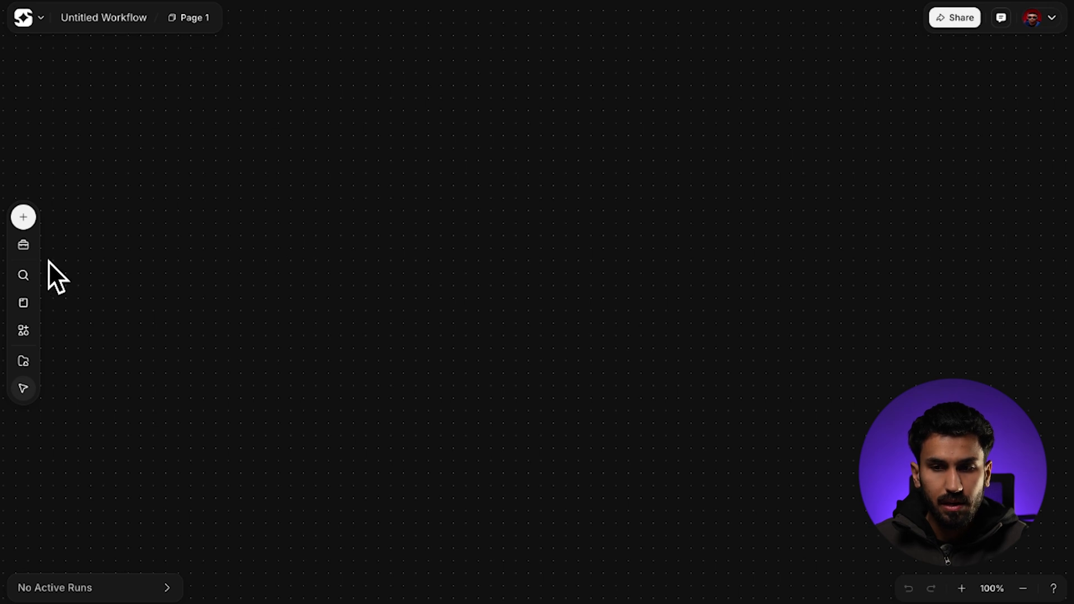
left_click(23, 218)
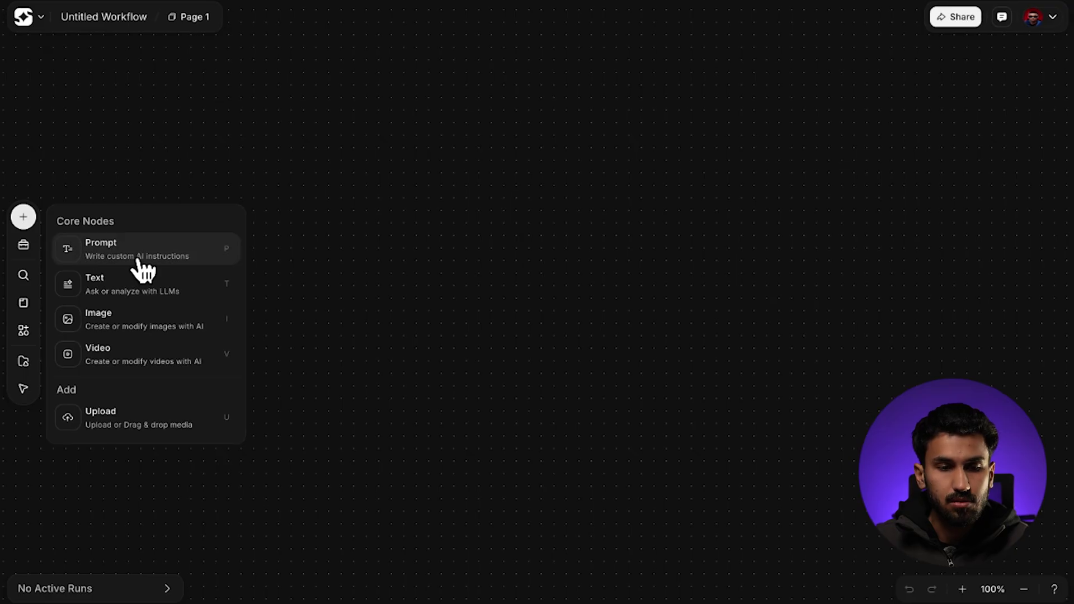
left_click(137, 254)
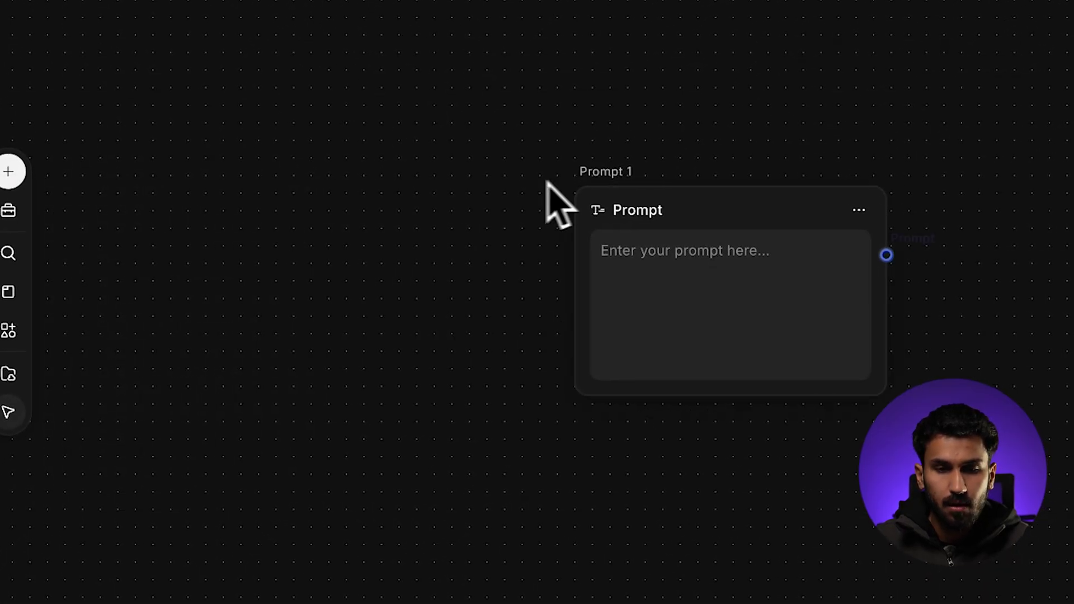
- Move Prompt 1 up-left and enter 'a photorealistic portrait shot of a beautiful woman wearing an elaborate gown'
left_click_drag(614, 175, 486, 100)
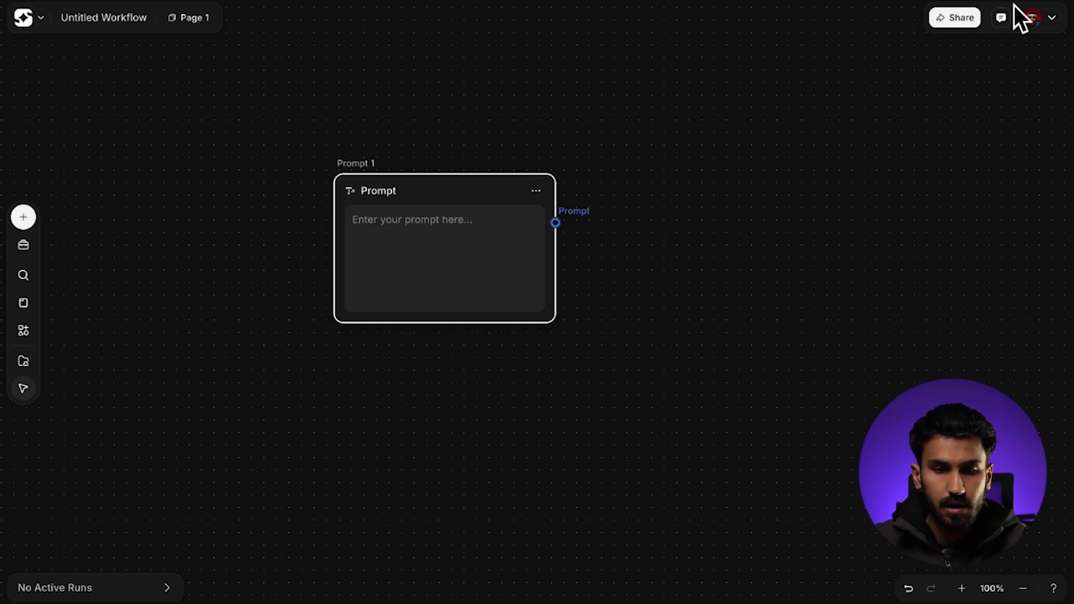
left_click(448, 229)
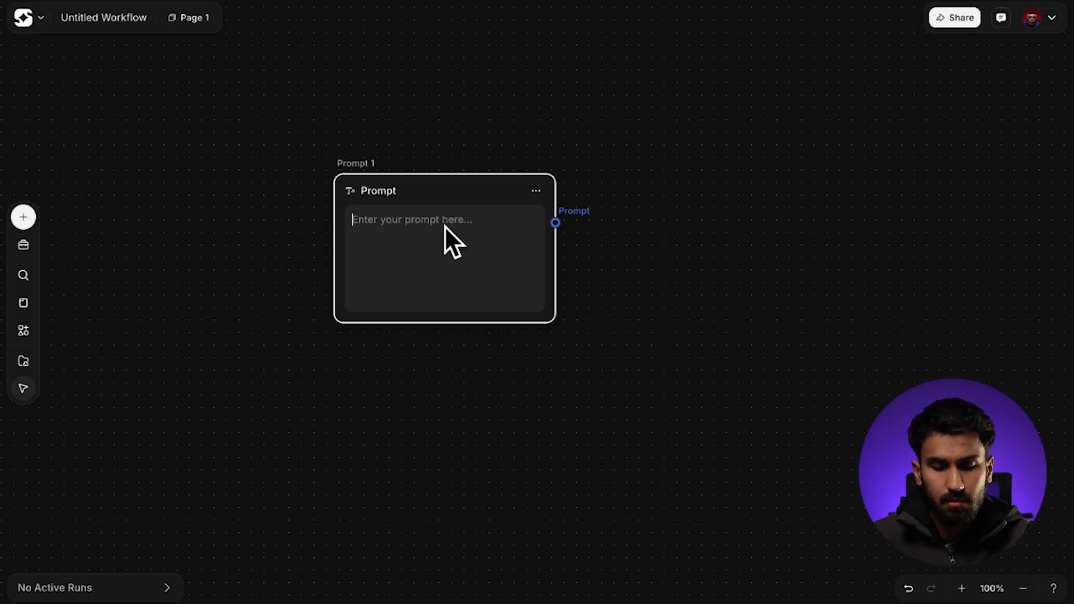
type("a photoreali")
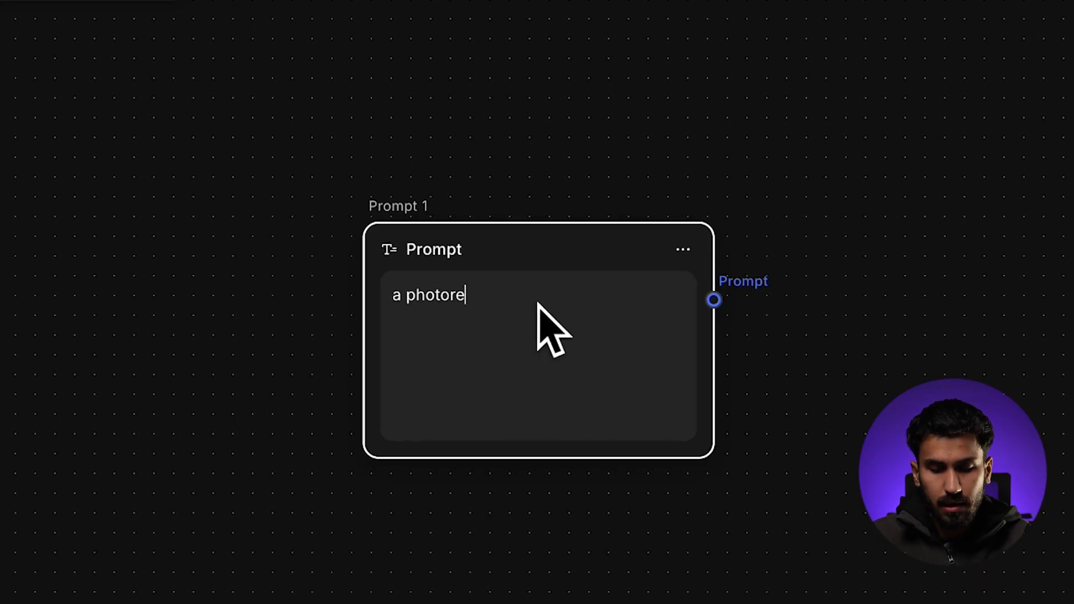
type("stic")
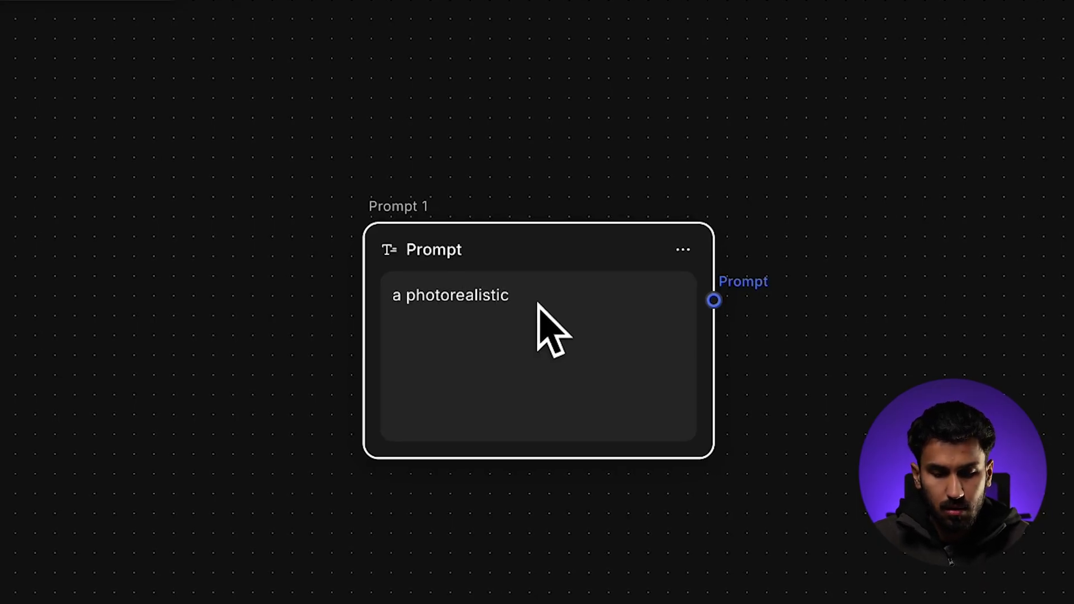
type(" portrait sh")
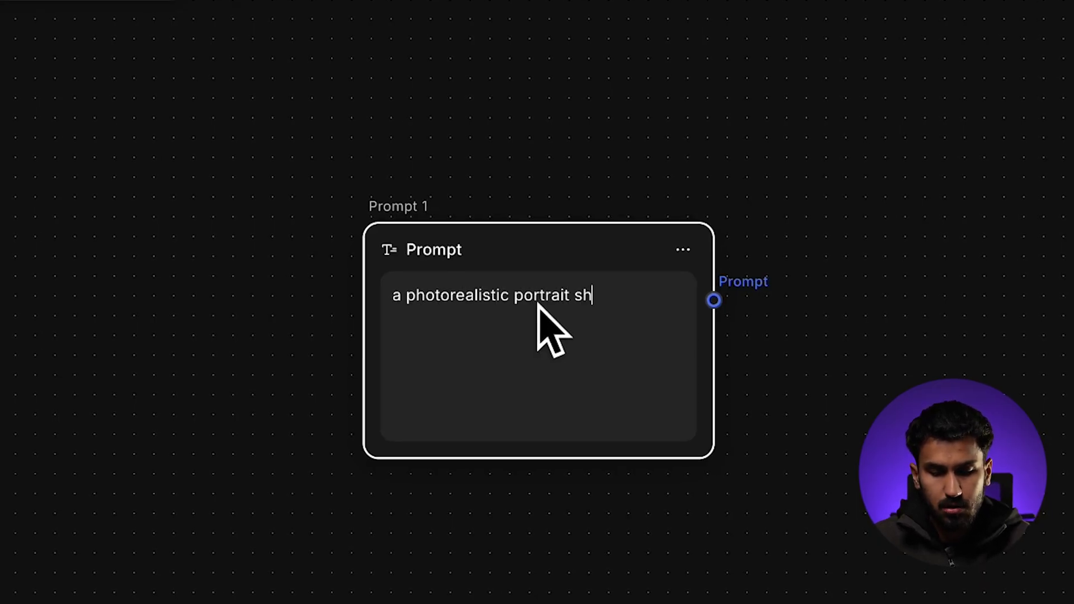
type("ot of a ")
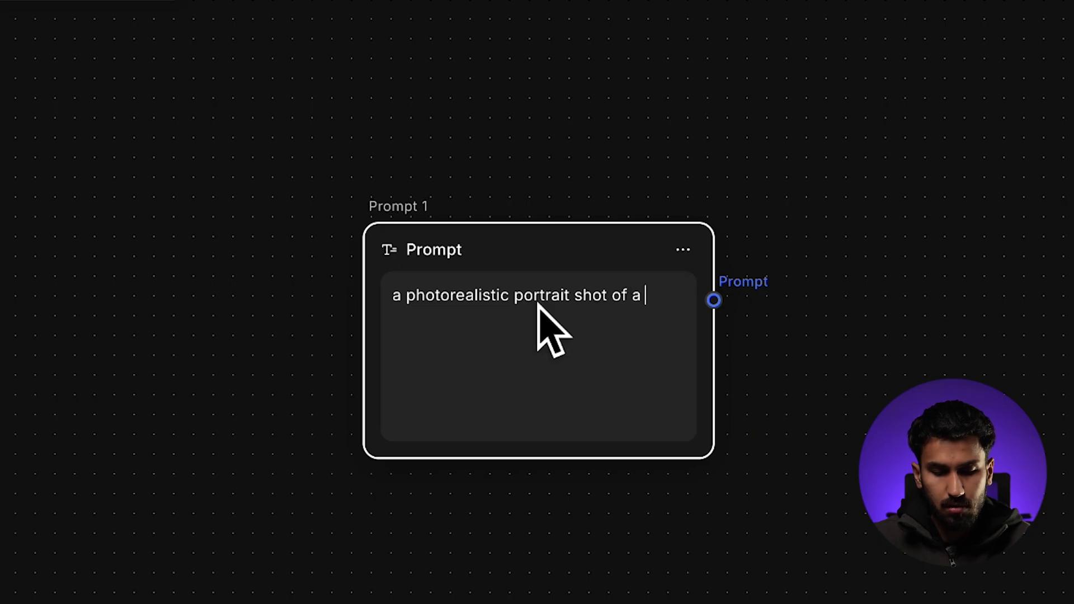
type("beautiful woma")
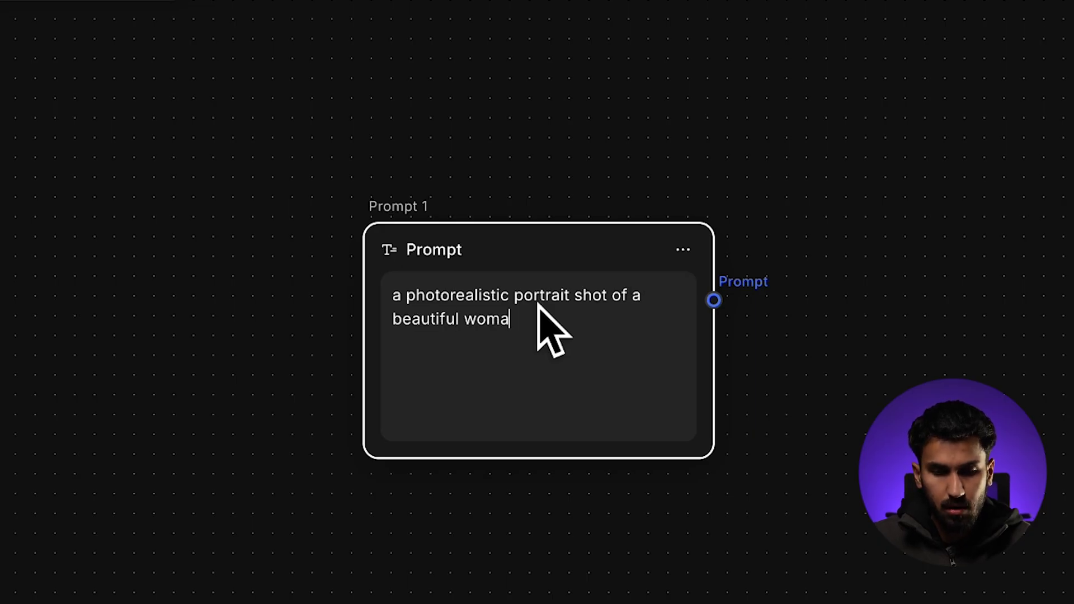
type("n wearing an elab")
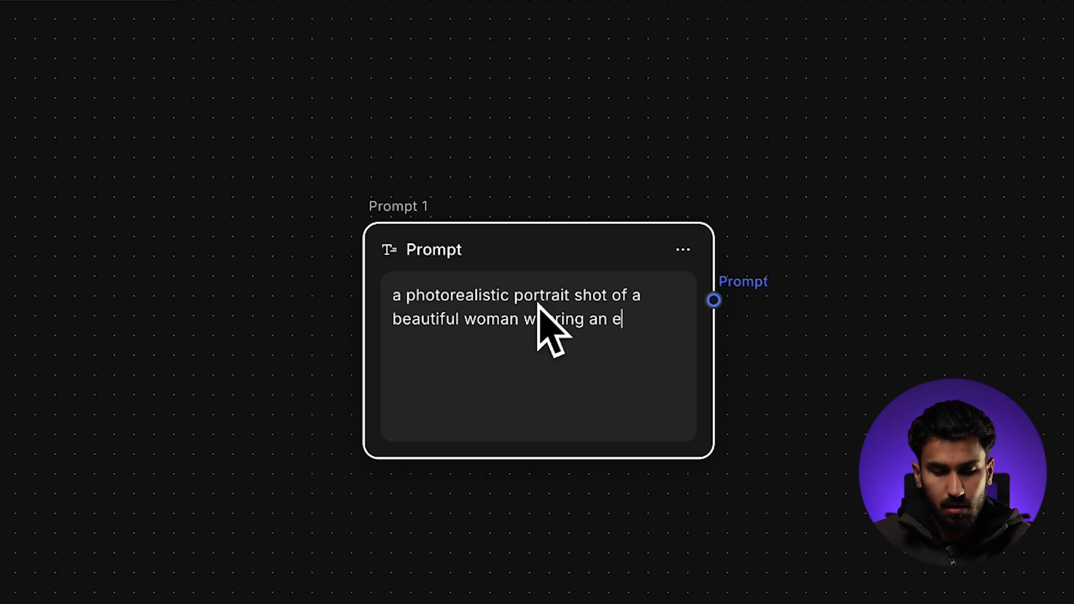
type("orate gown")
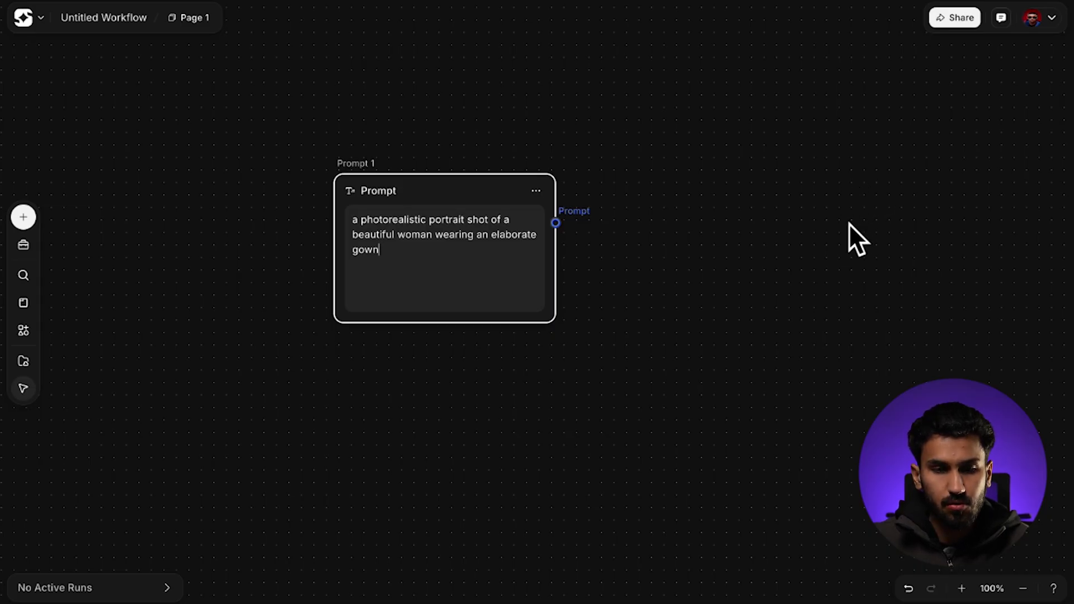
- Add a Gemini 2.5 Flash Text node right of Prompt 1, wire Prompt's output in, and generate
left_click(23, 217)
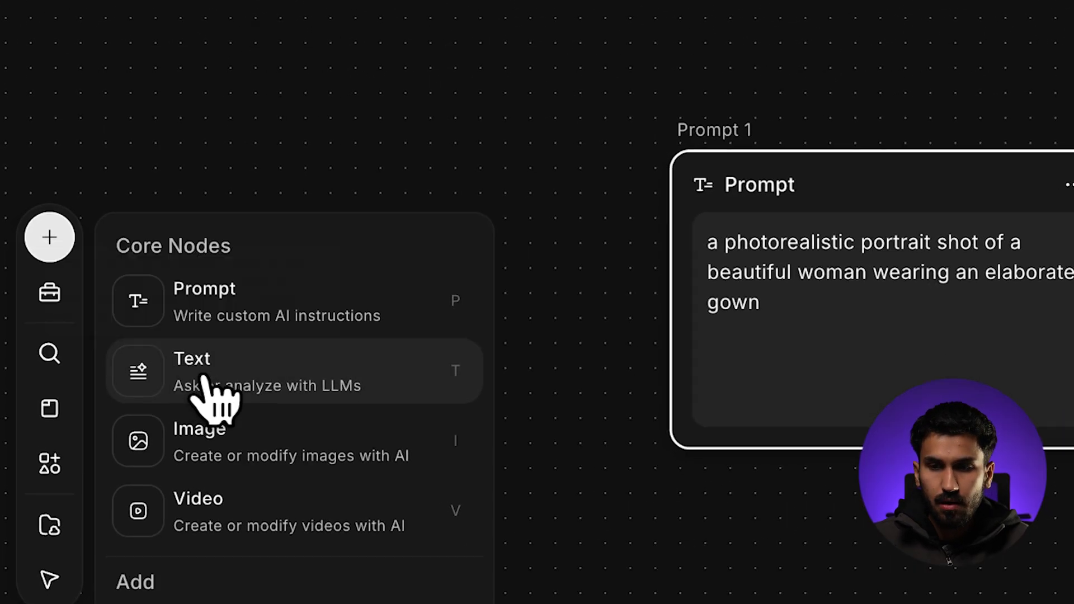
left_click(203, 378)
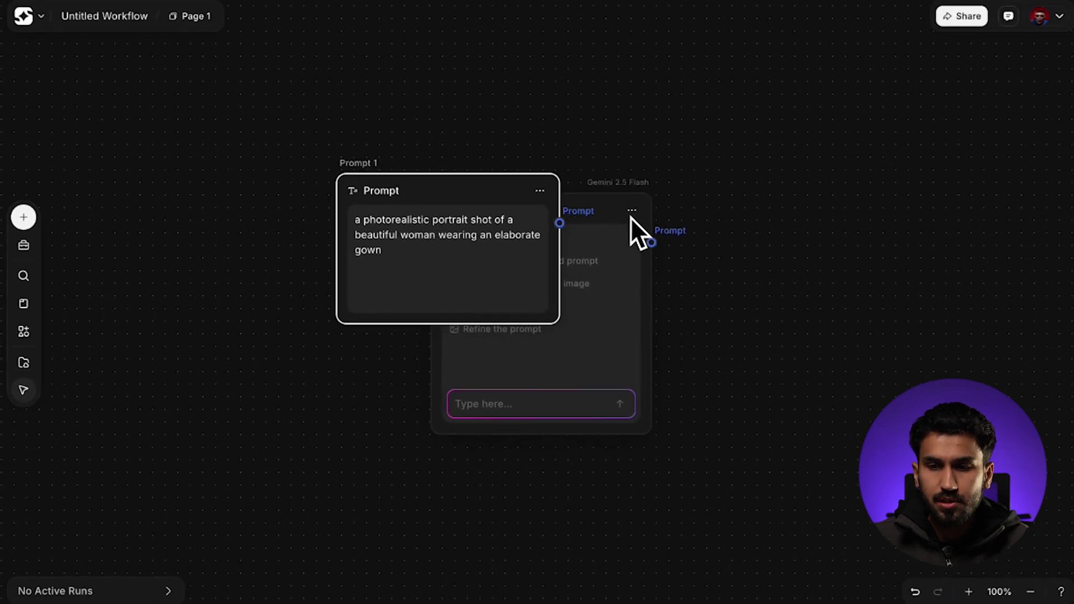
left_click_drag(610, 208, 766, 239)
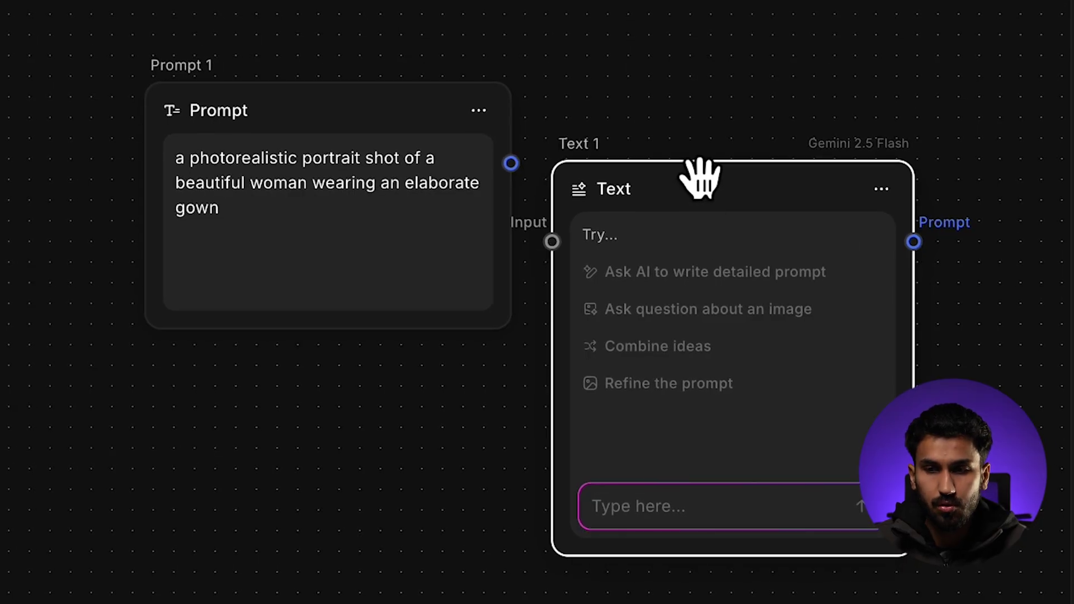
left_click_drag(686, 160, 729, 163)
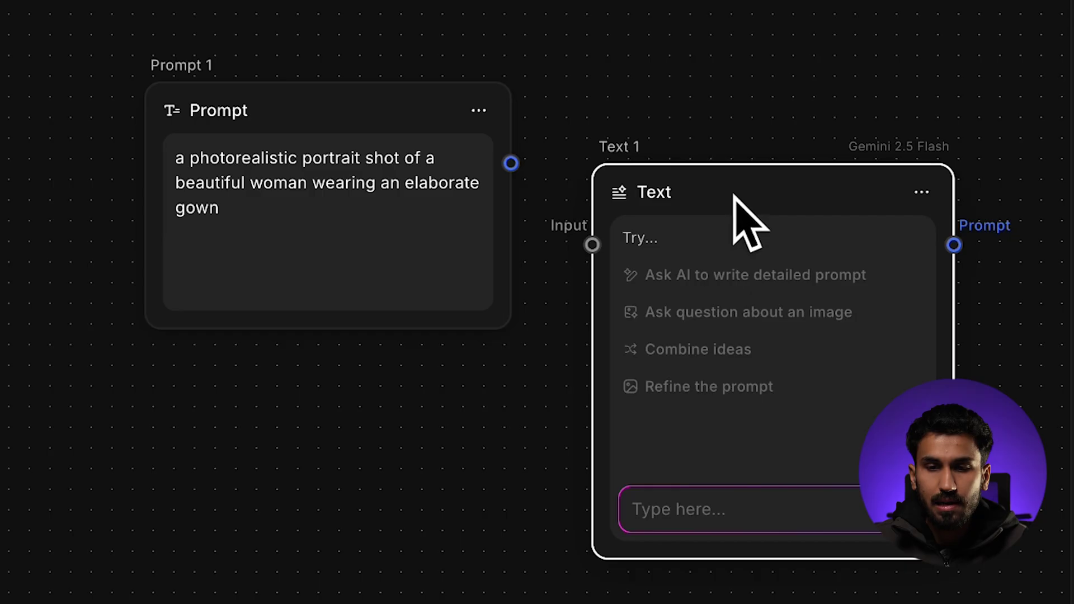
left_click_drag(511, 163, 574, 235)
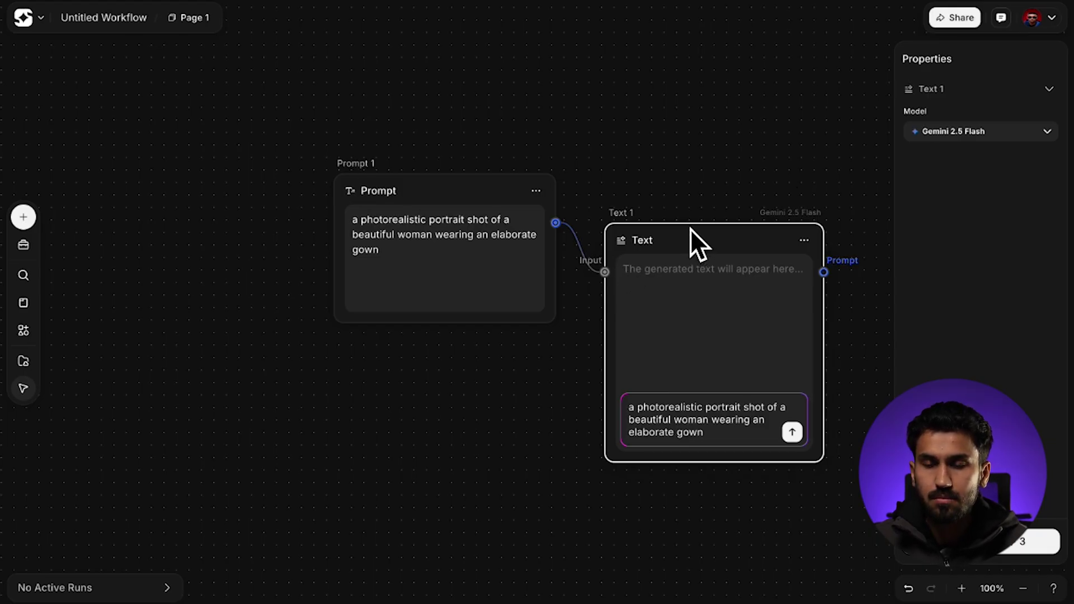
left_click(792, 432)
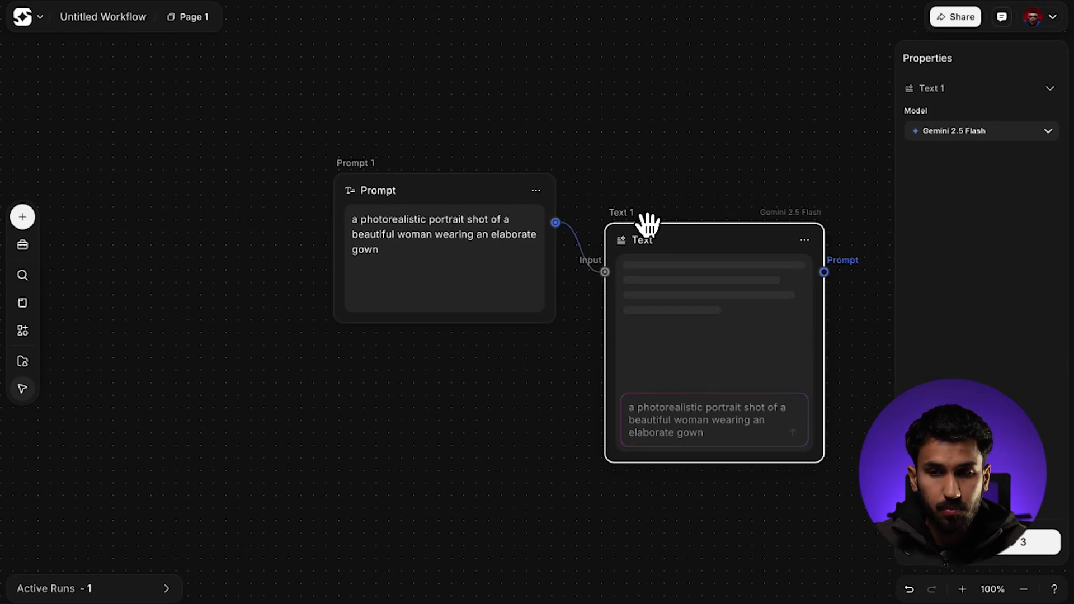
- Nudge Text 1 right, zoom the canvas out to 80% and recentre on both nodes
left_click_drag(650, 237, 684, 235)
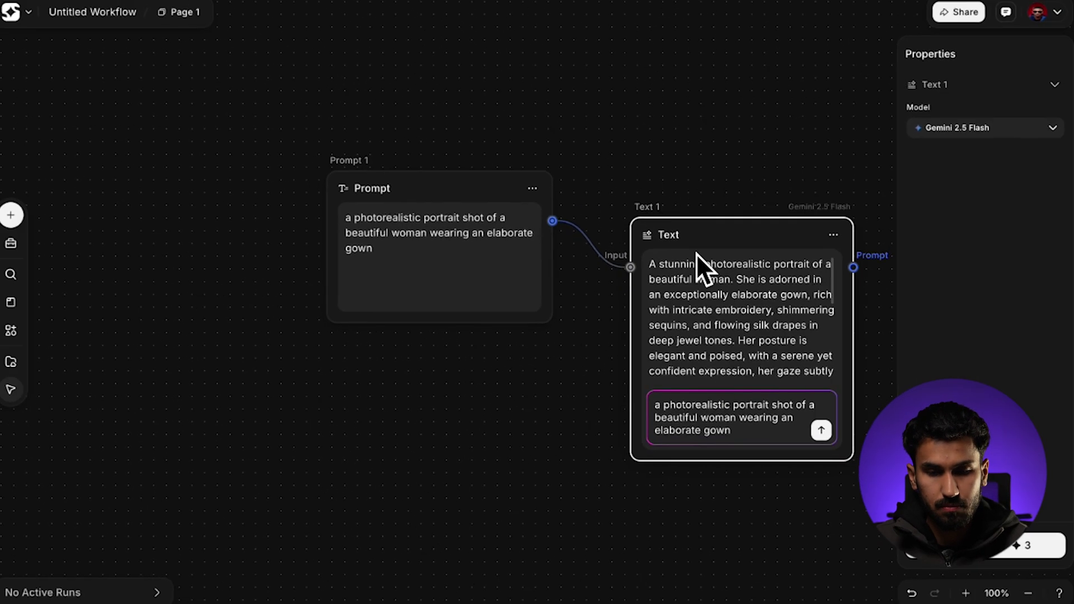
scroll(663, 229, "down", 1)
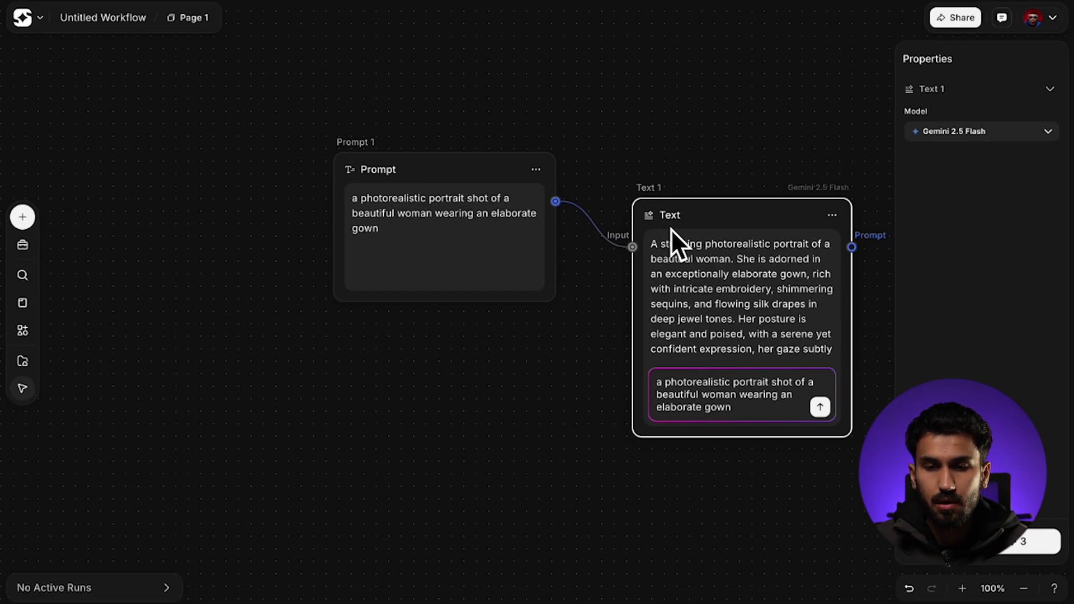
scroll(671, 227, "down", 2)
left_click(681, 166)
left_click_drag(680, 166, 600, 159)
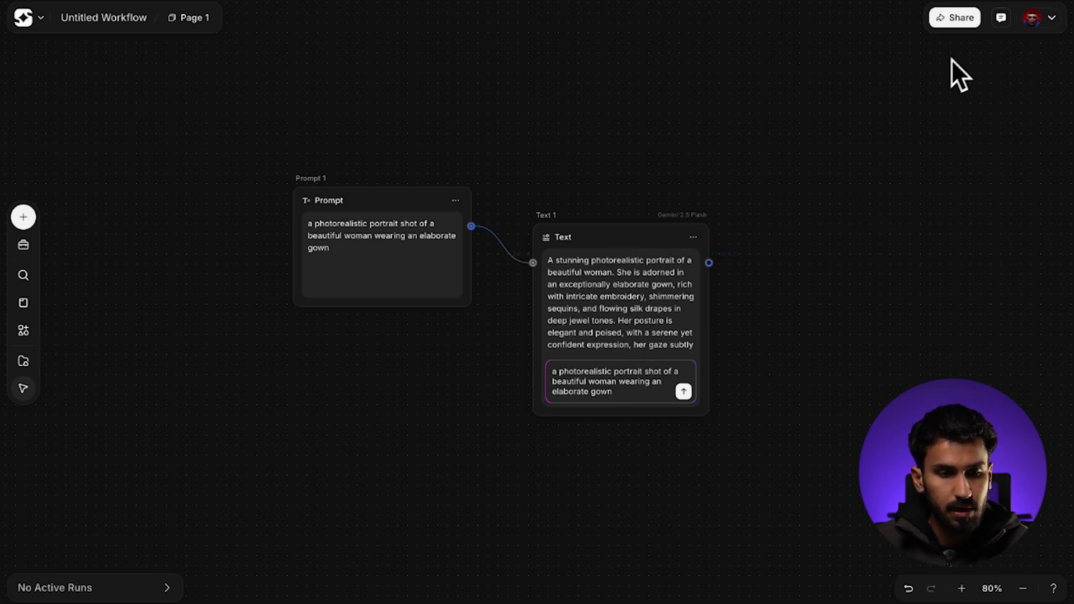
- Place an Image node (ImagineArt 1.5, 1:1) right of Text 1 and begin wiring Text 1 to it
left_click(31, 220)
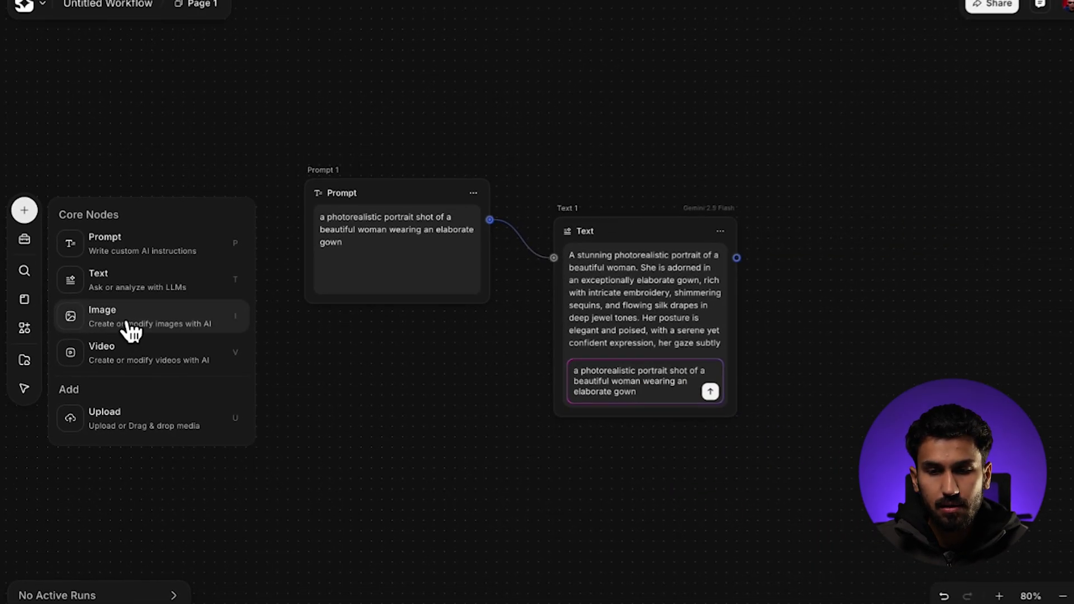
left_click(196, 291)
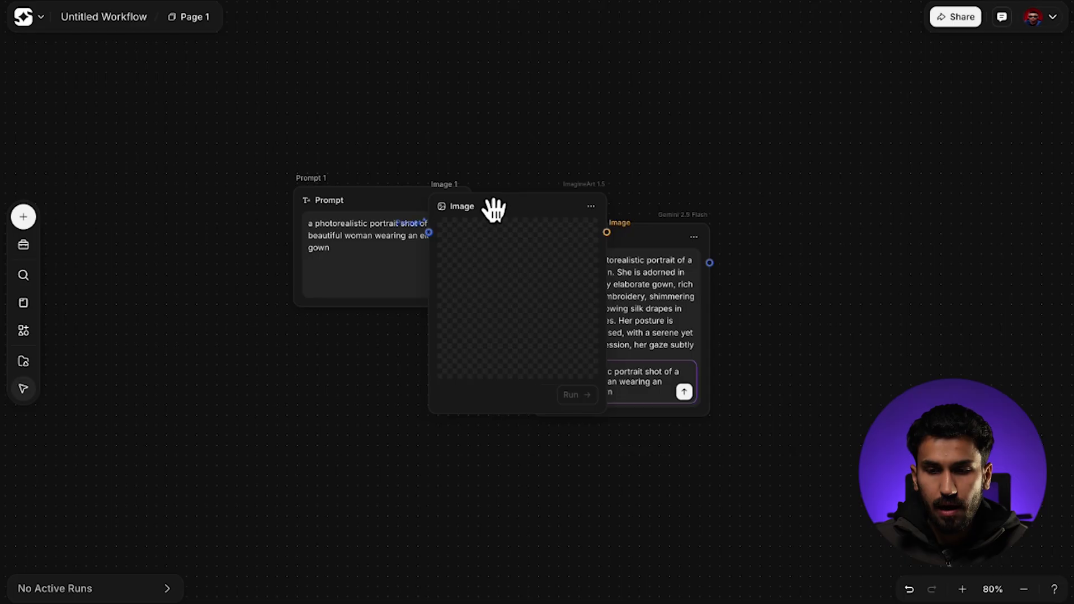
left_click_drag(494, 209, 842, 260)
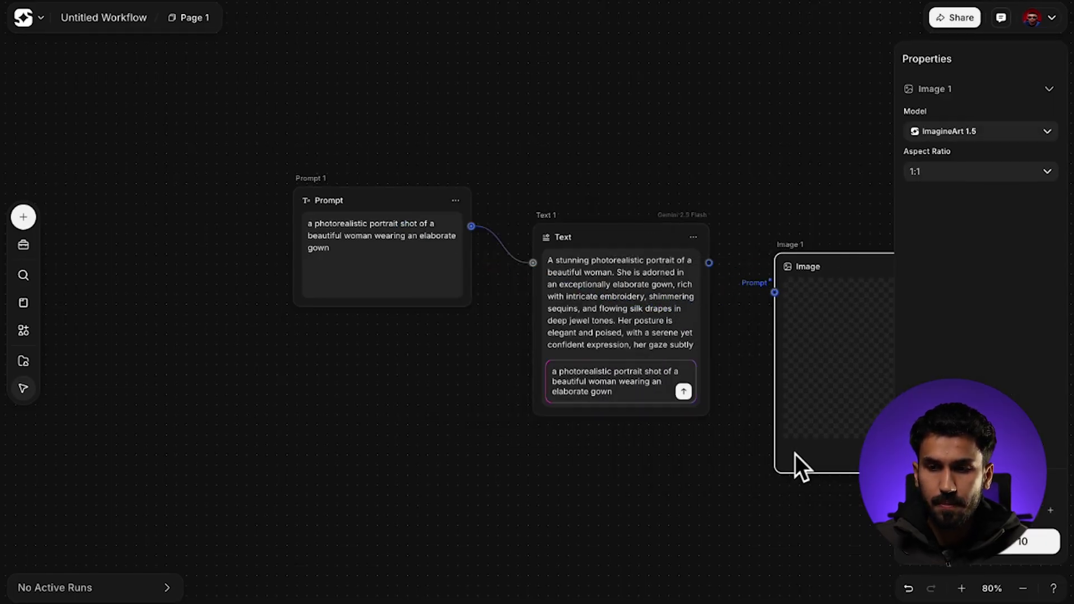
left_click(738, 444)
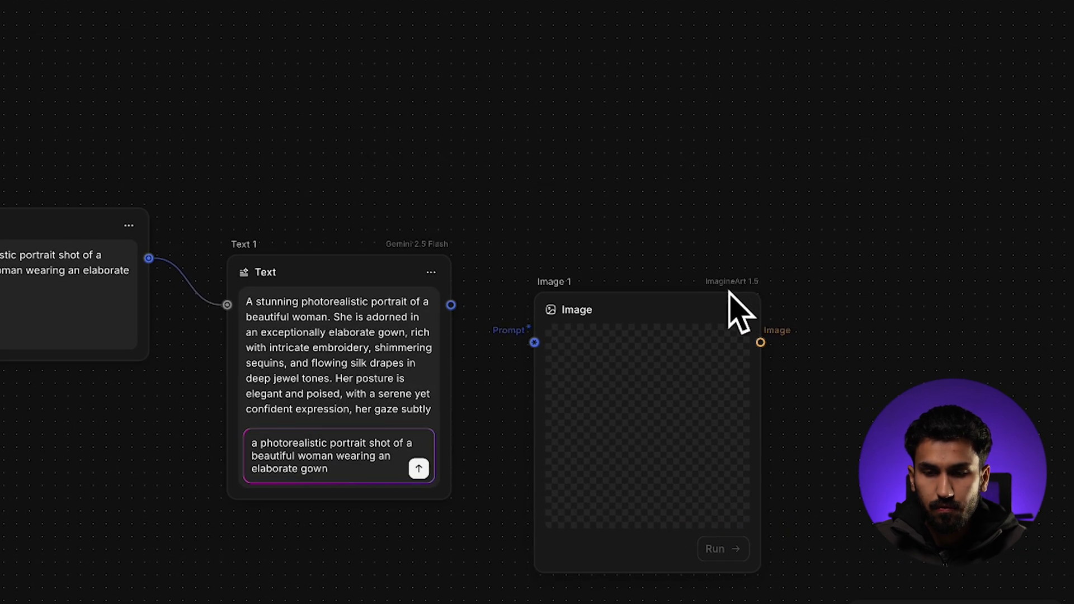
left_click(728, 280)
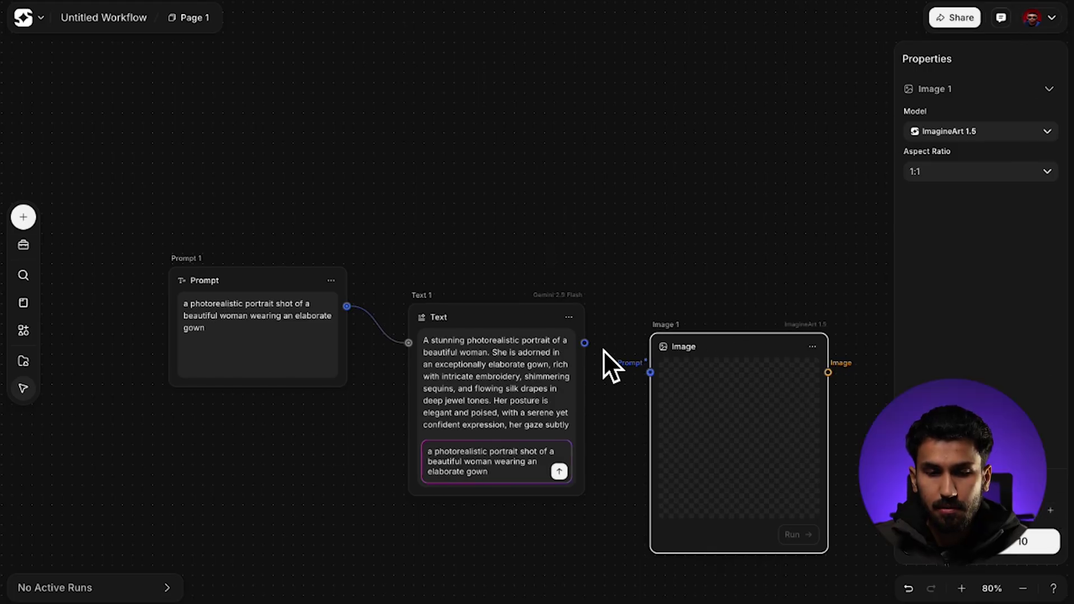
mouse_move(585, 347)
left_mouse_down()
mouse_move(597, 354)
mouse_move(588, 345)
left_mouse_up()
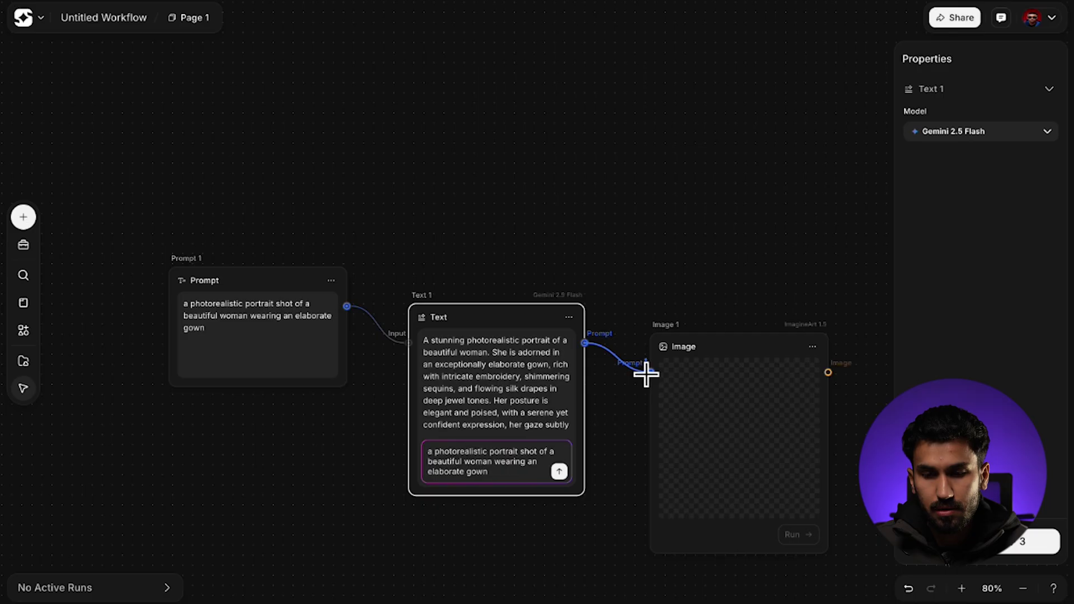
- Feed Text 1 into Image 1's prompt and set 3 runs (30 credits), keeping ImagineArt 1.5
left_click_drag(654, 375, 651, 372)
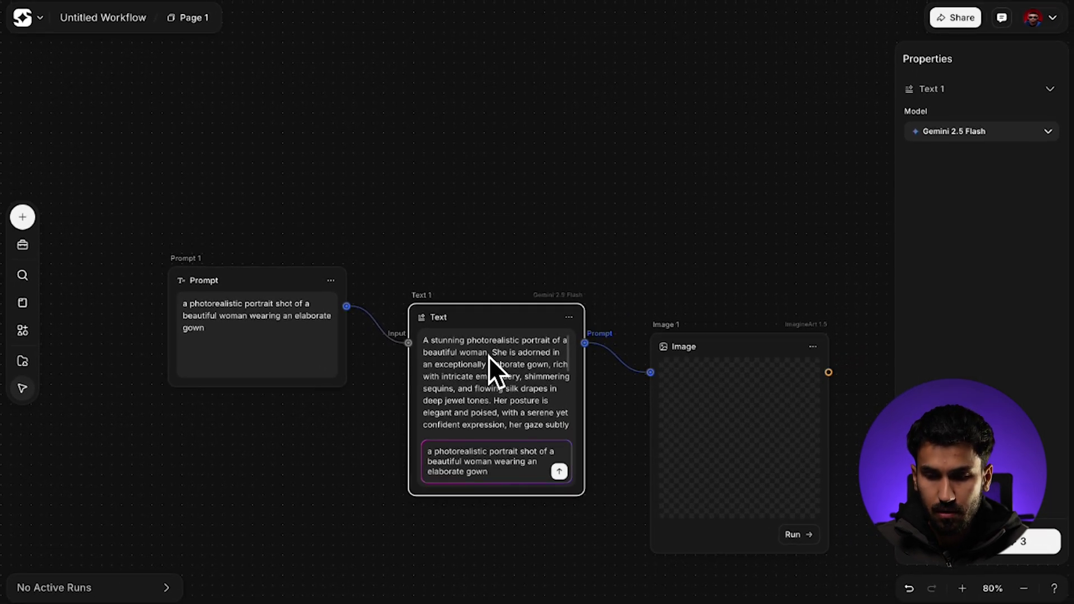
left_click(795, 540)
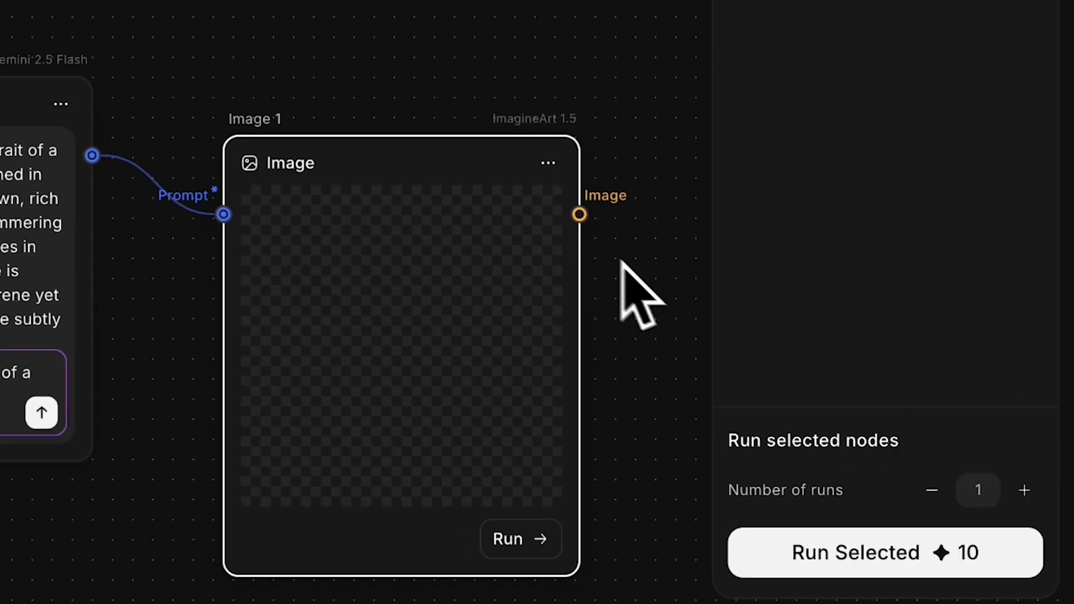
left_click(1026, 453)
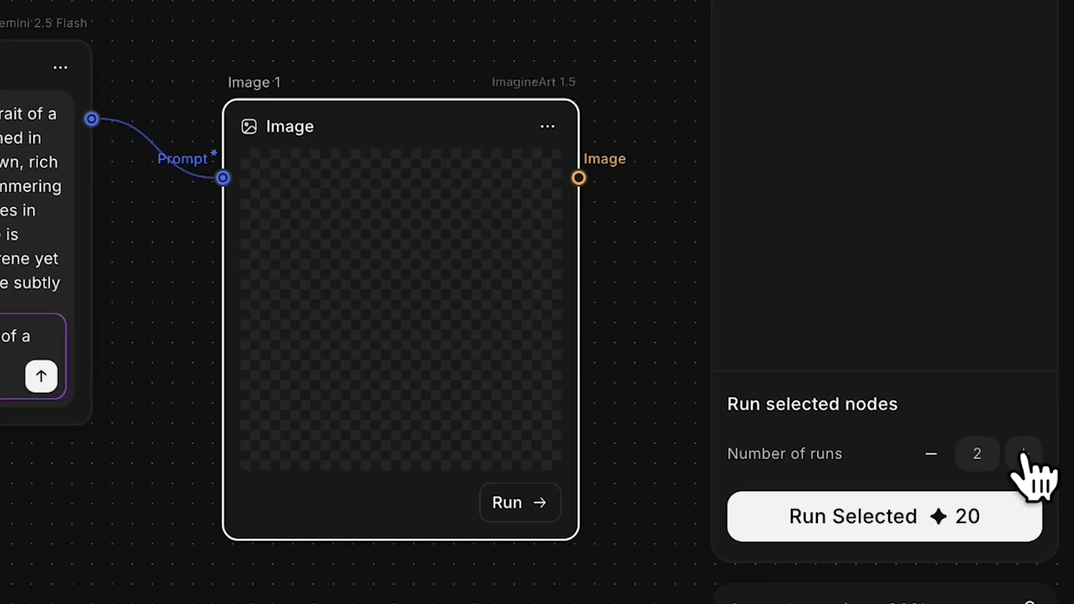
left_click(1025, 454)
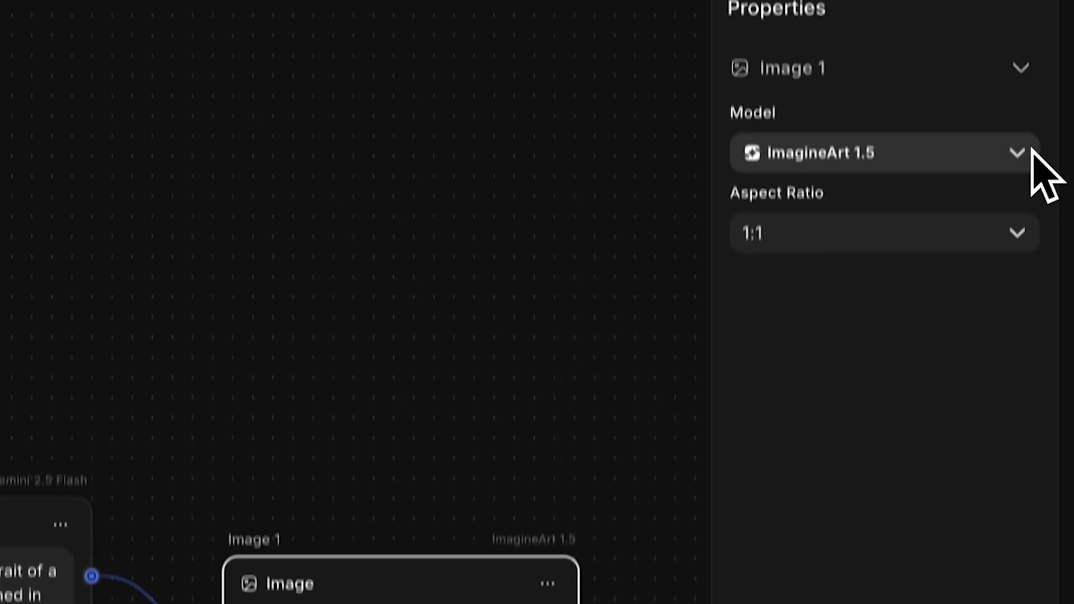
left_click(1031, 236)
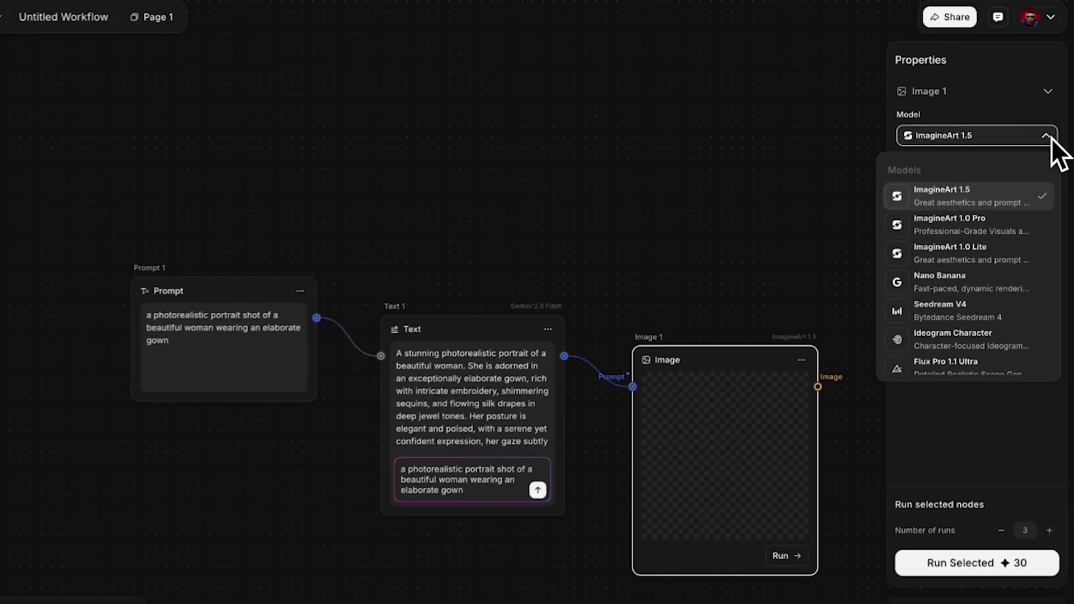
left_click(1053, 139)
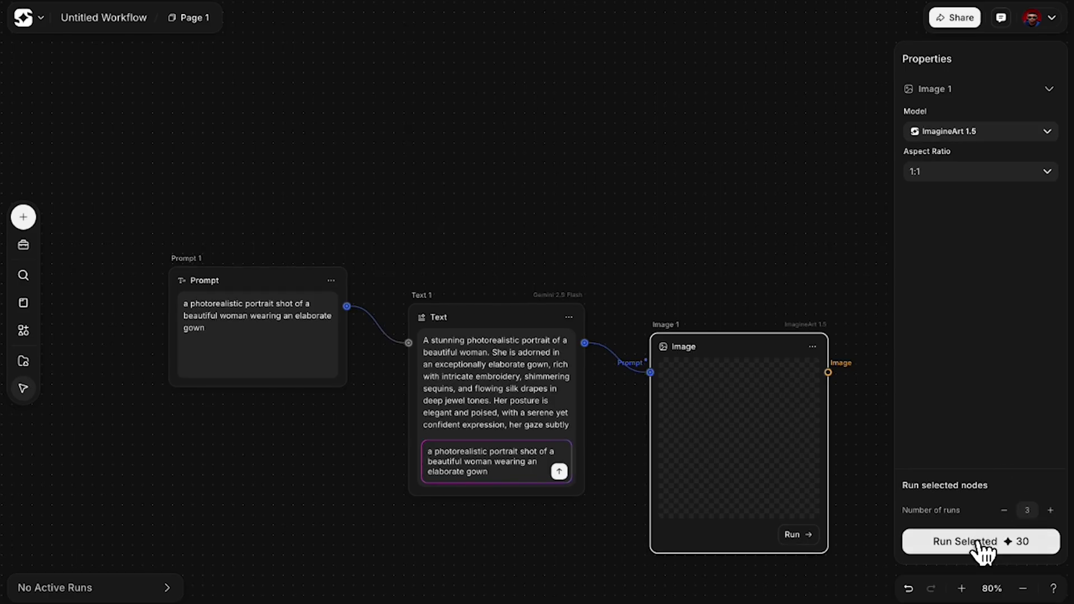
- Run Image 1 to generate three gown portraits and browse through all three
left_click(977, 542)
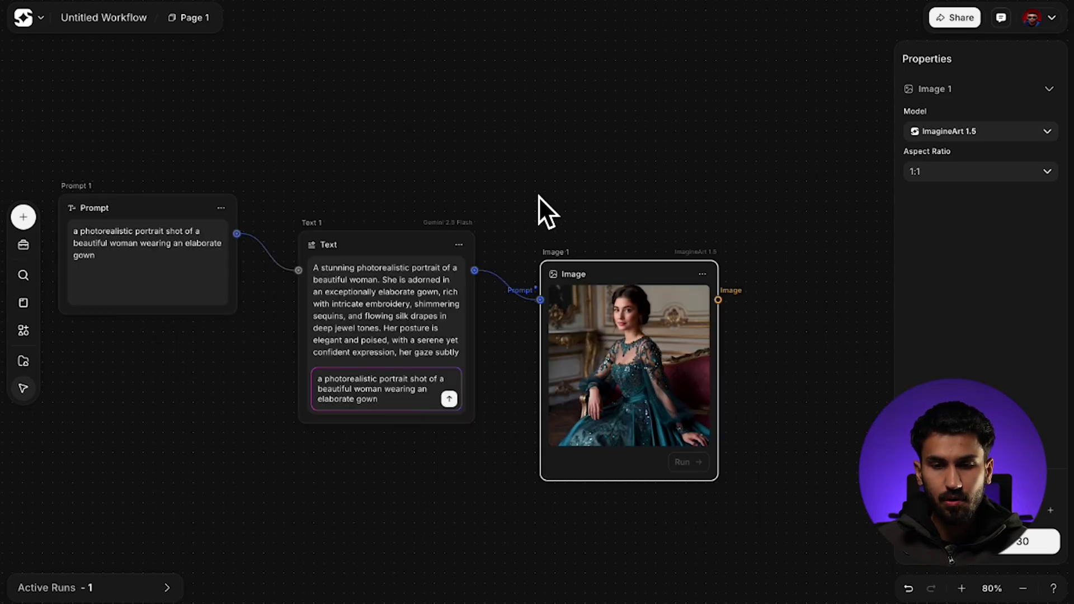
left_click(593, 298)
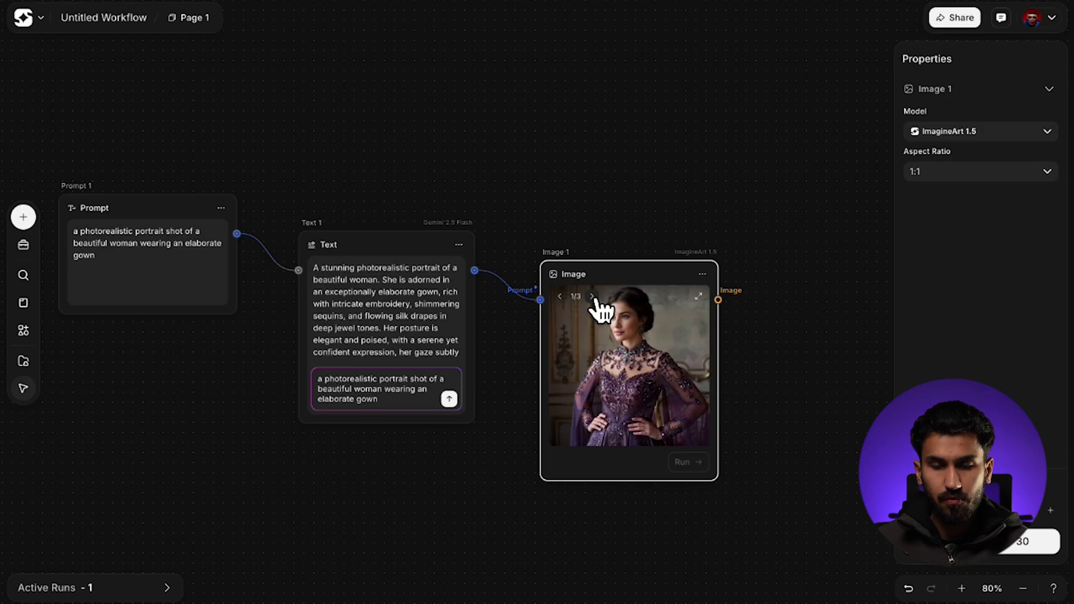
left_click(593, 297)
left_click(594, 297)
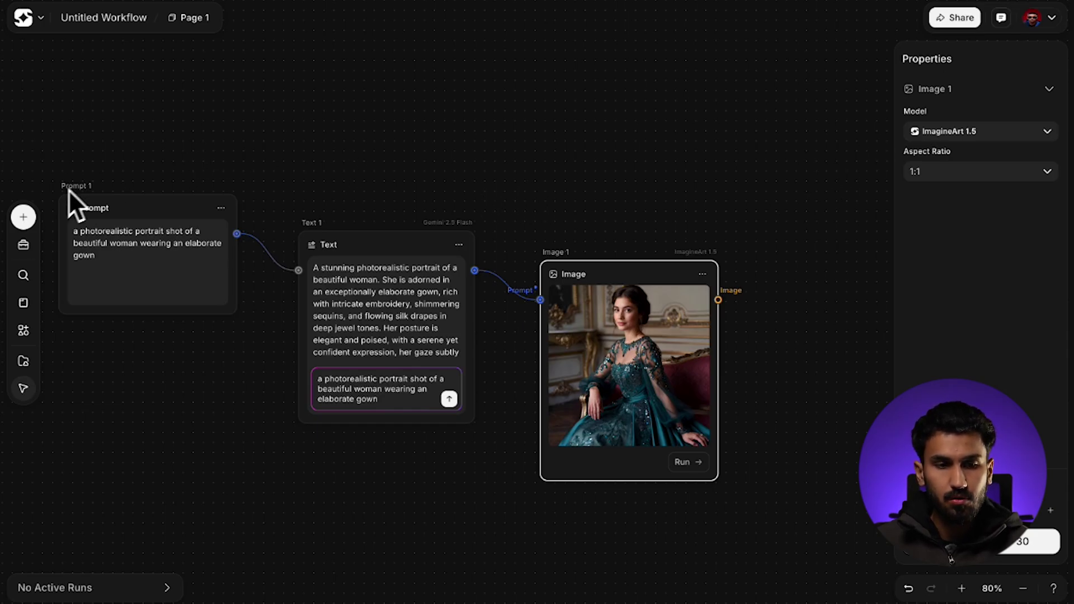
- Add a Kling 2.1 SD Video node and connect Image 1's portrait to its Starting Image
left_click(23, 217)
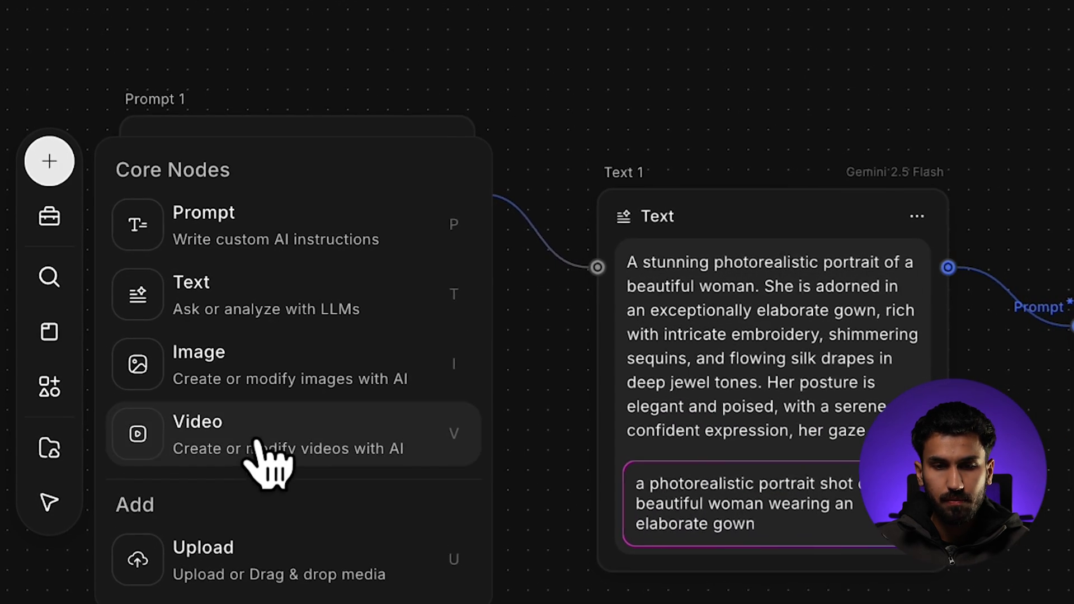
left_click(261, 466)
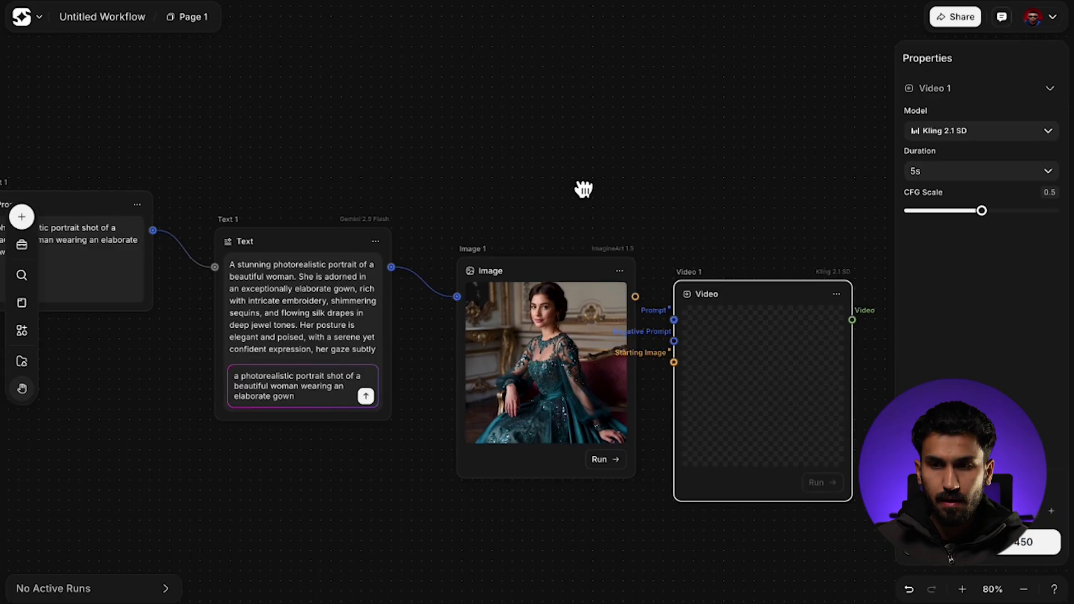
left_click_drag(582, 187, 568, 192)
key("v")
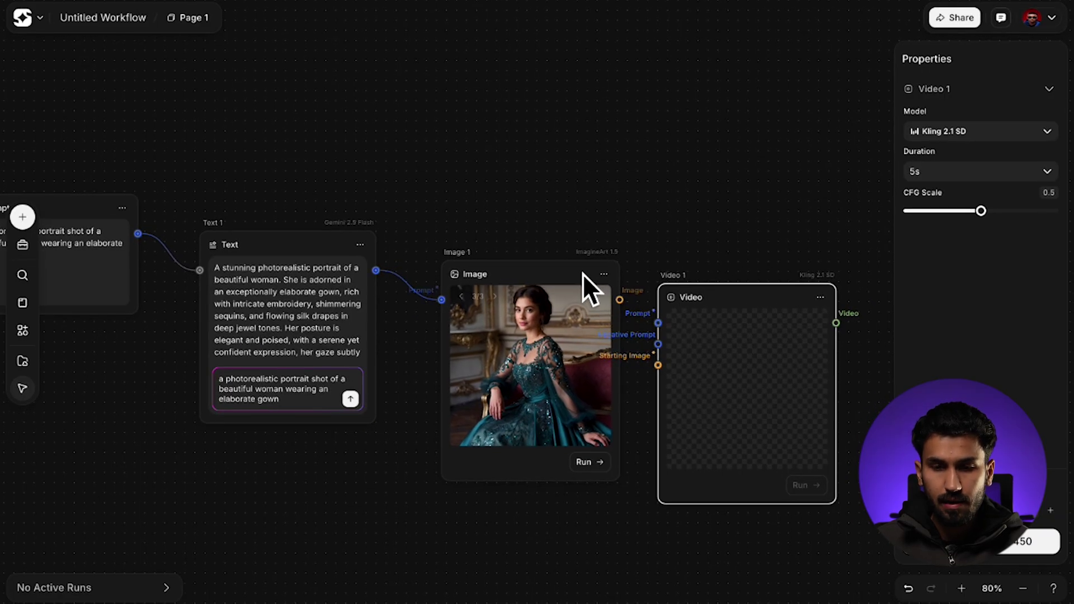
scroll(647, 204, "right", 3)
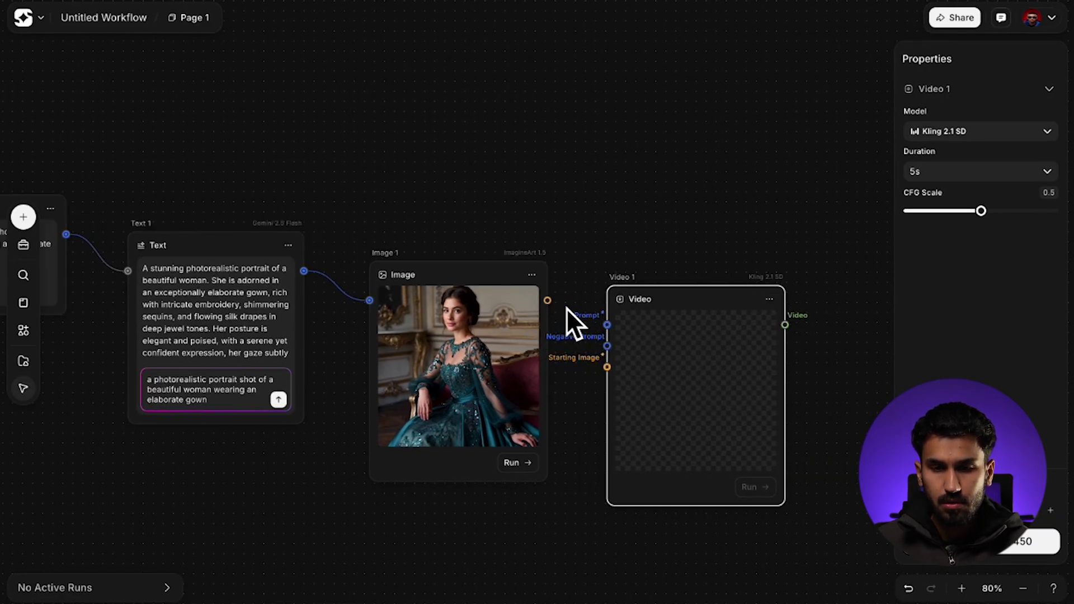
left_click_drag(547, 300, 597, 362)
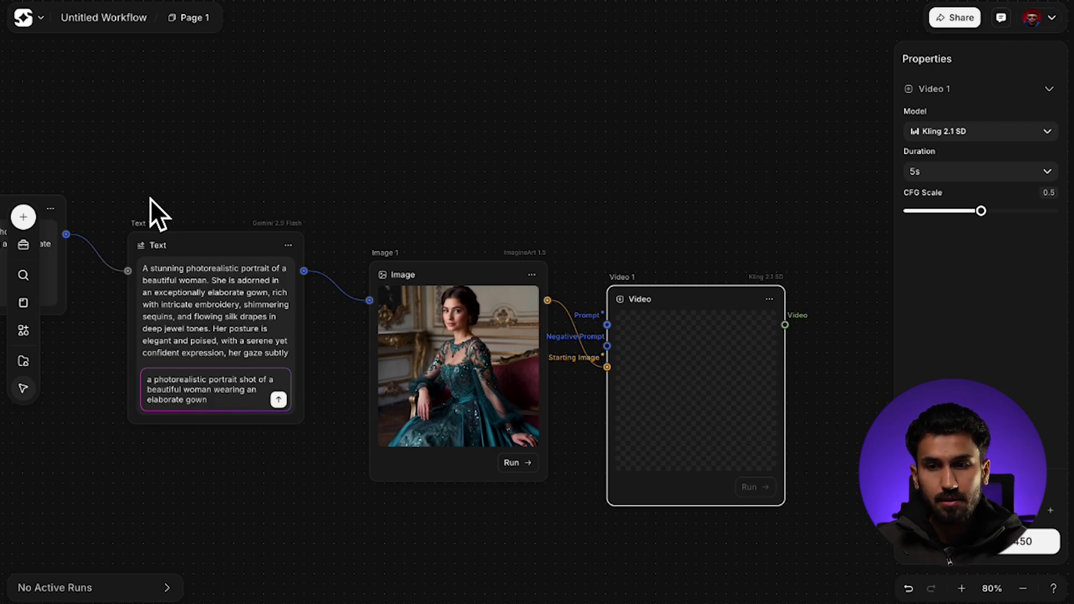
- Add a Prompt 2 node at the top-left and pan the workflow back into view
left_click(152, 150)
left_click(23, 218)
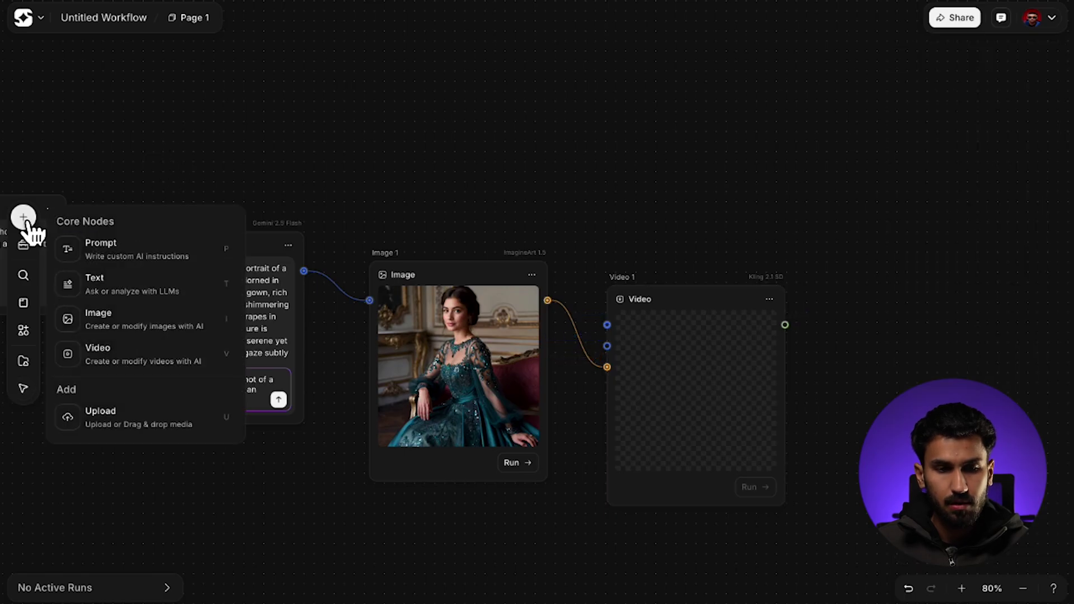
left_click(106, 253)
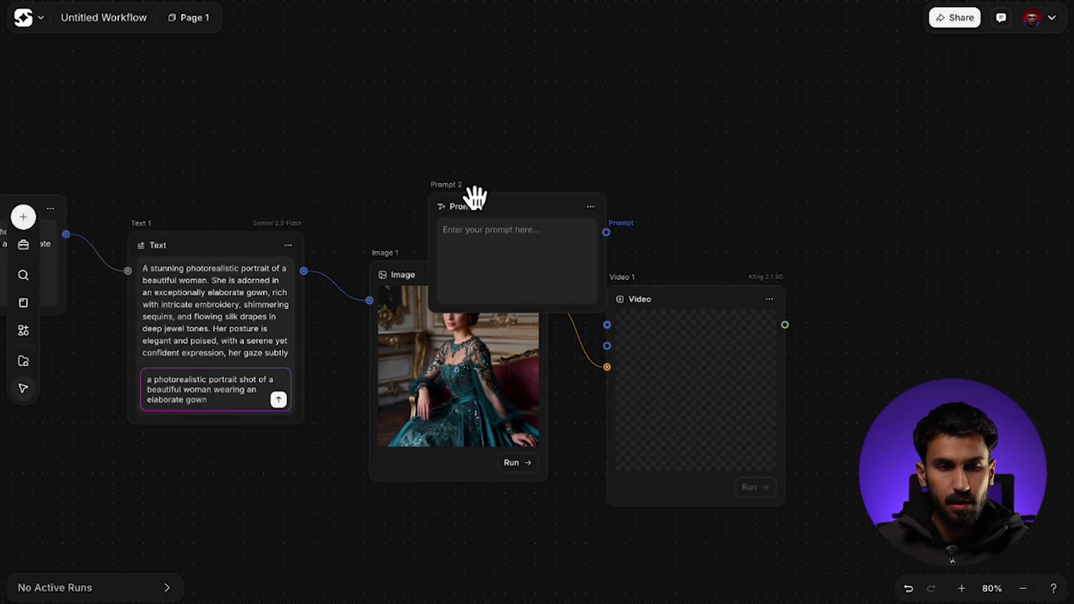
left_click_drag(474, 197, 70, 47)
key("space")
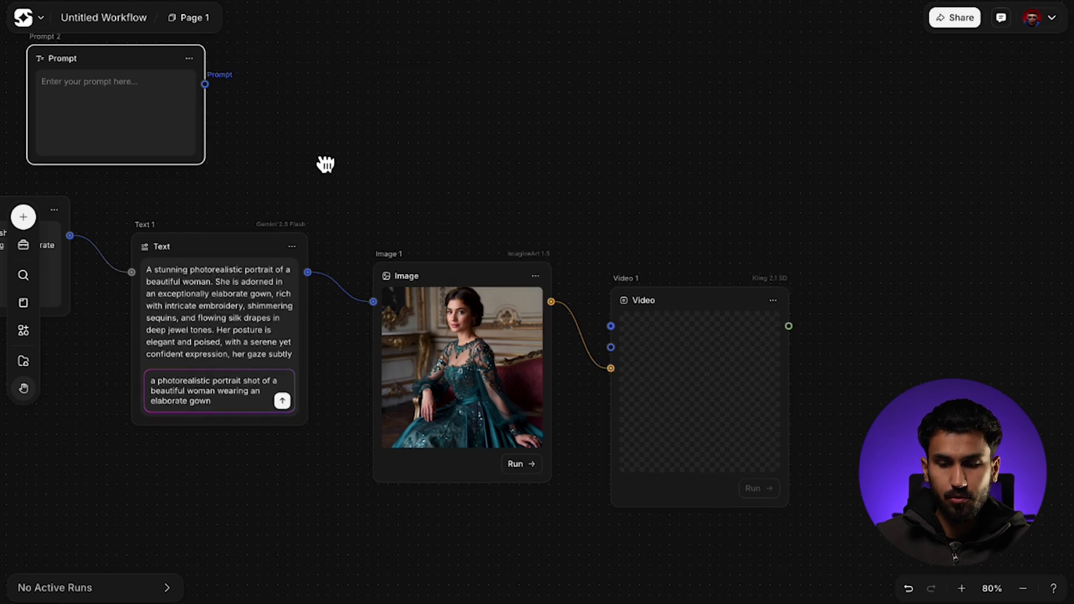
left_click_drag(324, 163, 448, 186)
- Write 'the woman twirls around while smiling as if showing off her gown' in Prompt 2
left_click(280, 128)
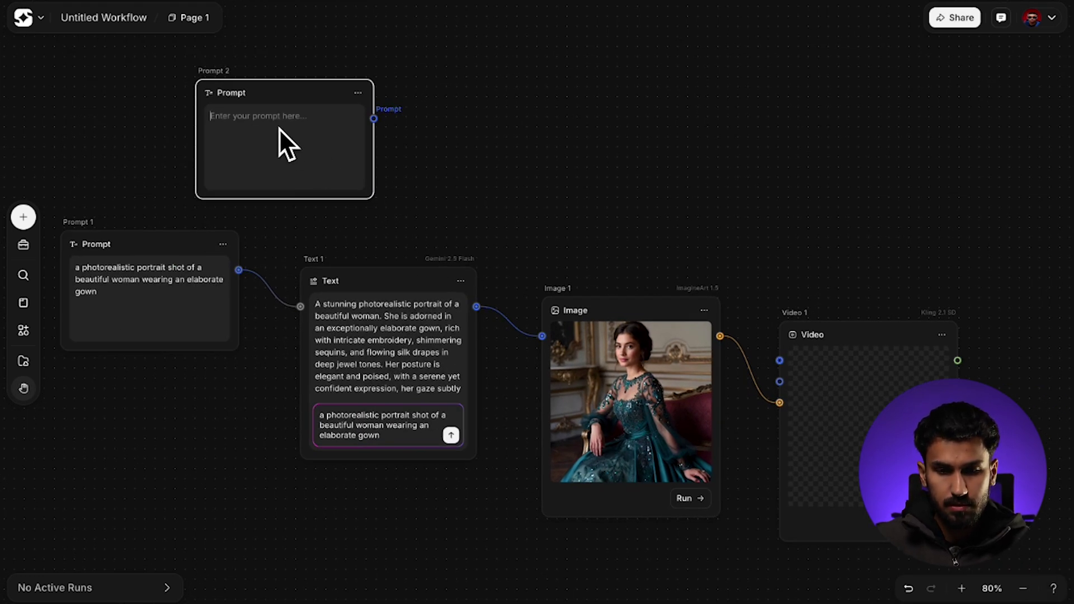
left_click(564, 336)
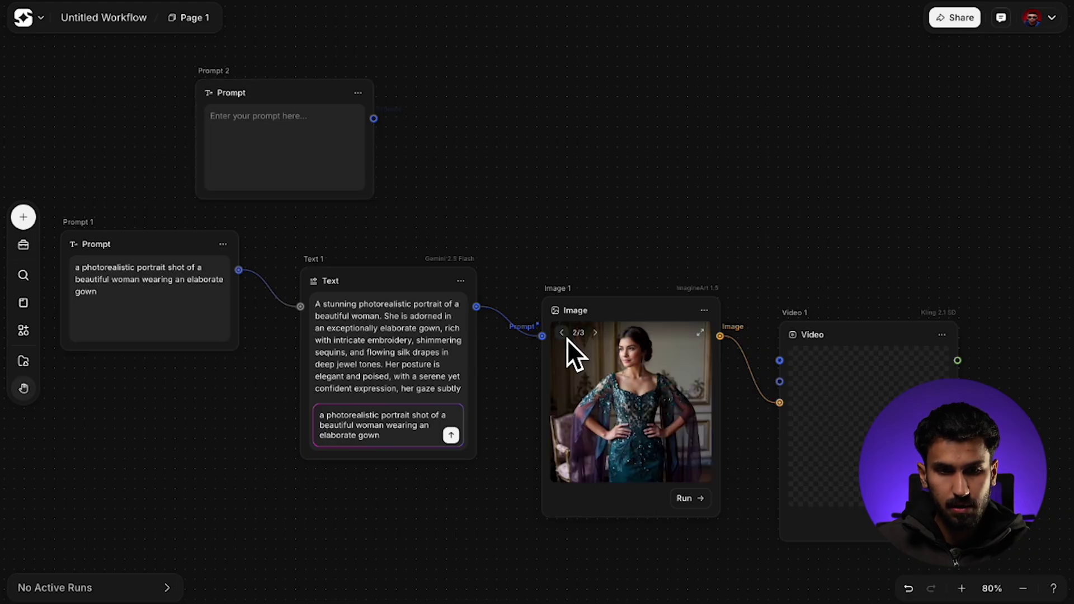
left_click(302, 142)
type("the ")
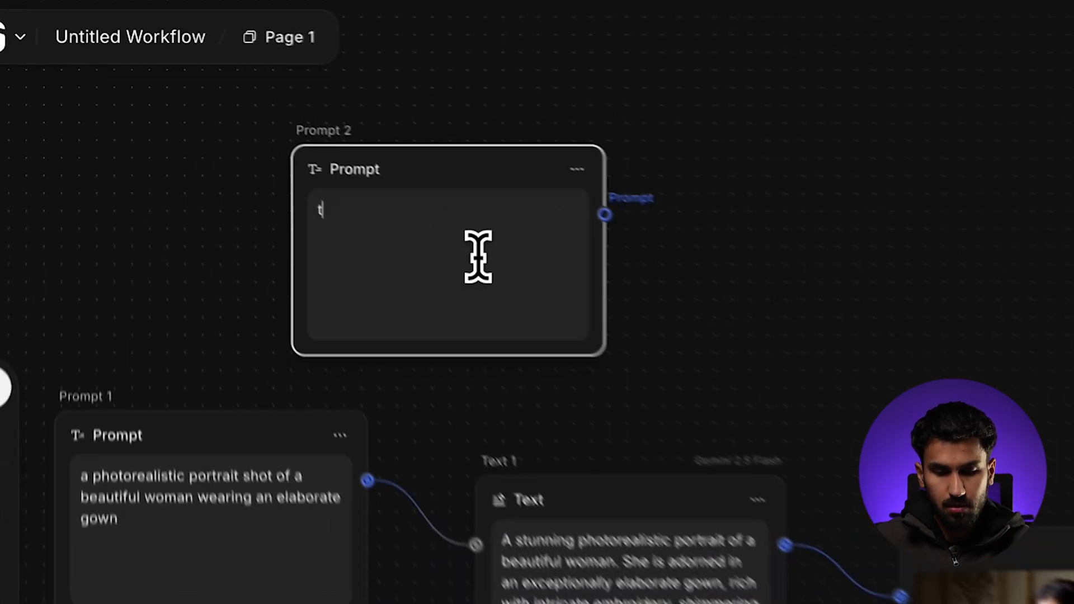
type("woman twirls around")
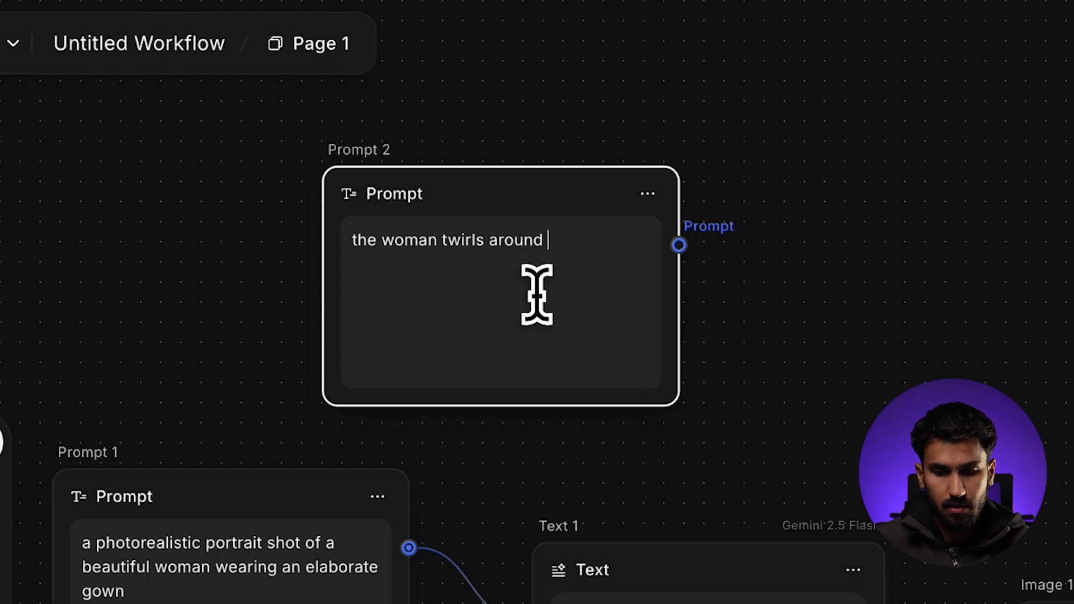
type(" in")
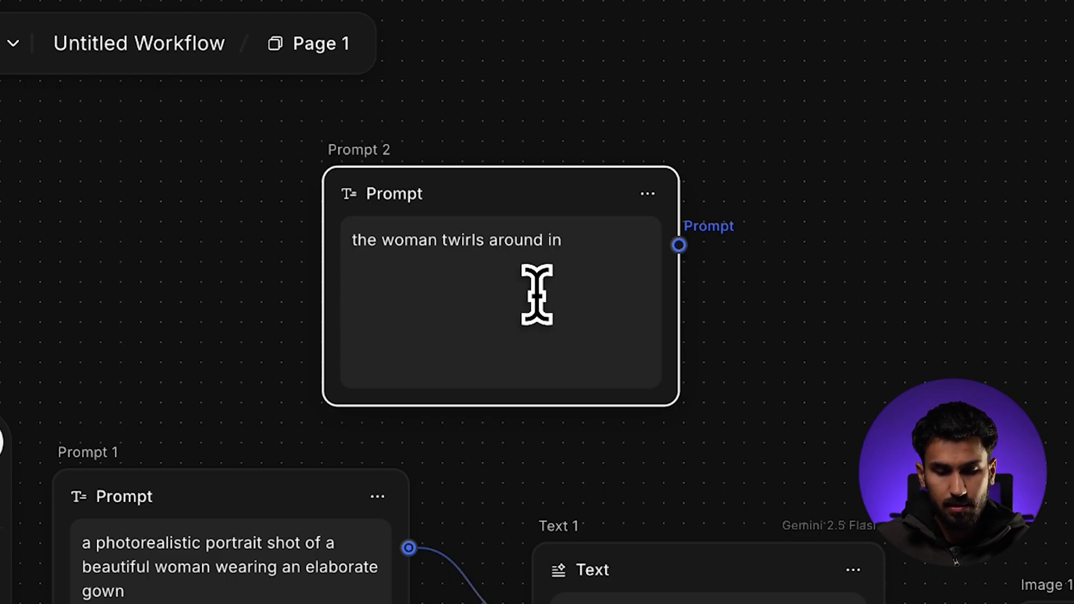
key("BackSpace")
key("BackSpace")
type("while smiling as if showing off her gown")
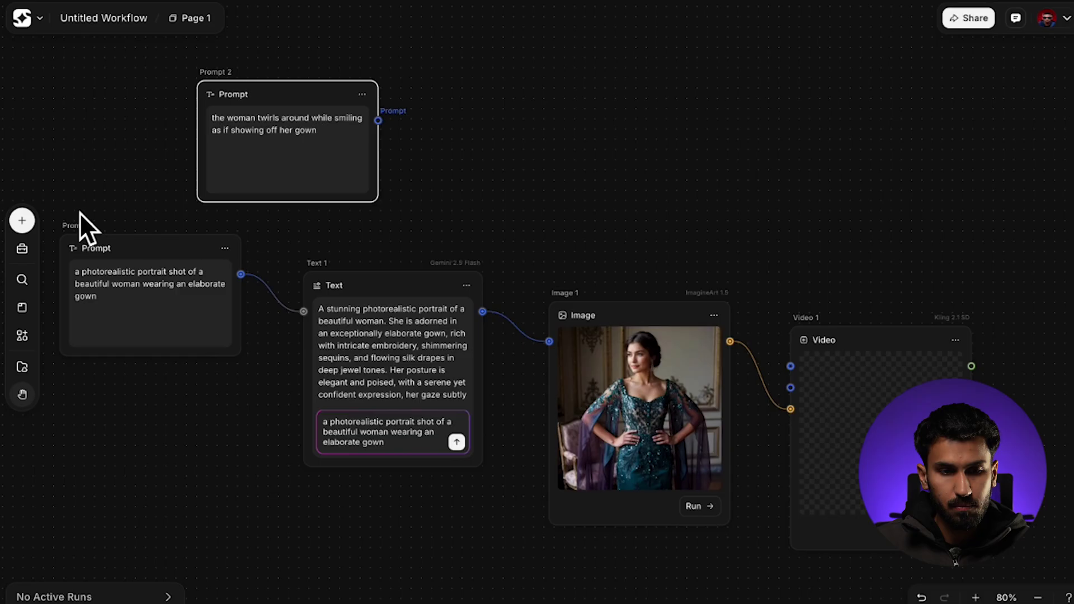
left_click(22, 219)
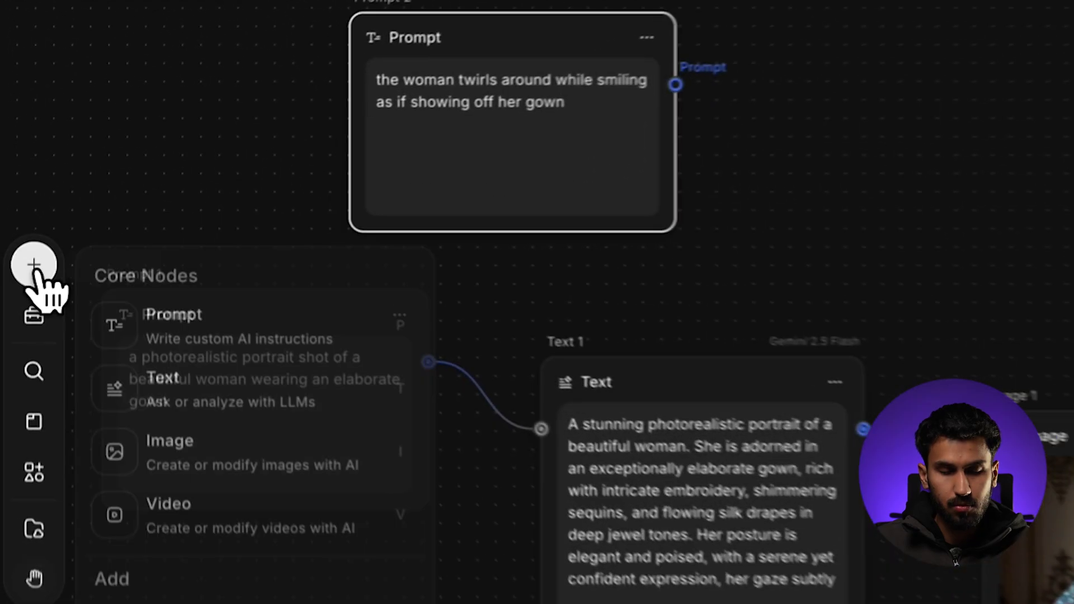
- Add Text 2 beside Prompt 2, feed Prompt 2 into it, and generate the mid-twirl description
left_click(230, 385)
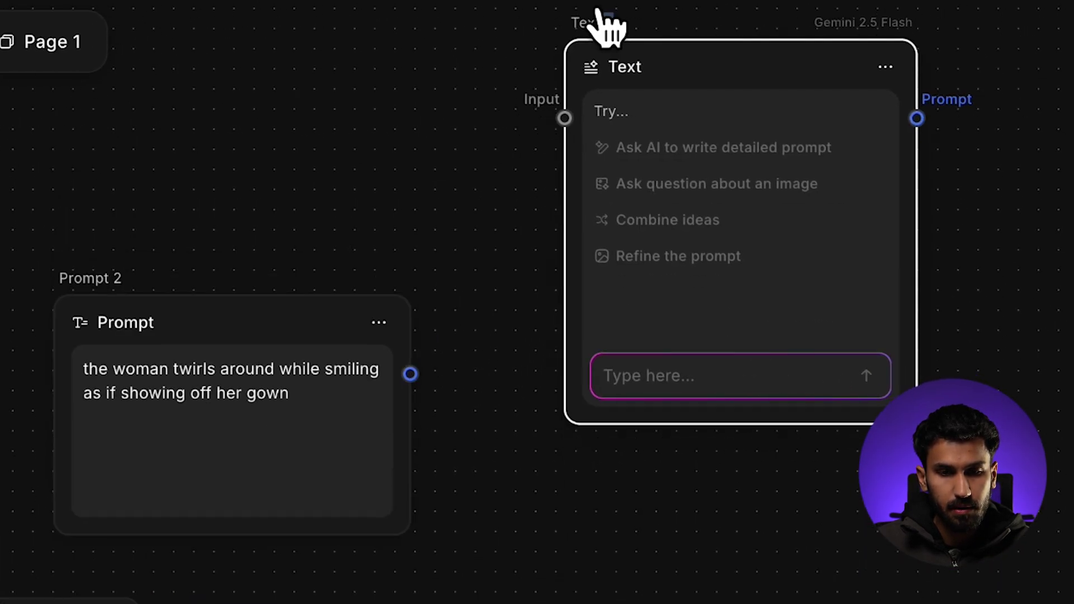
left_click_drag(607, 25, 556, 170)
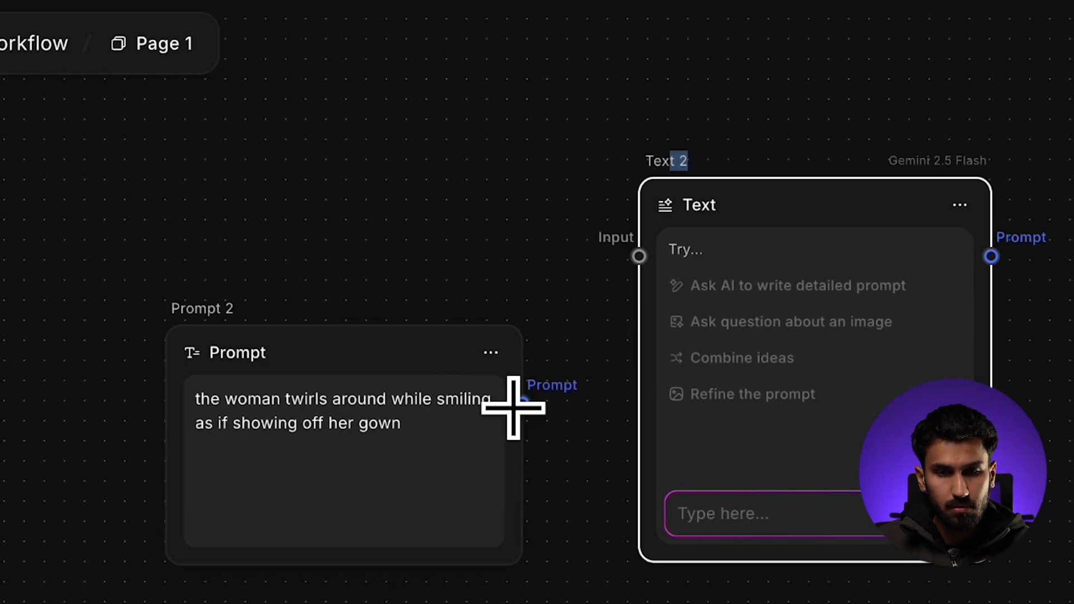
left_click_drag(523, 401, 639, 256)
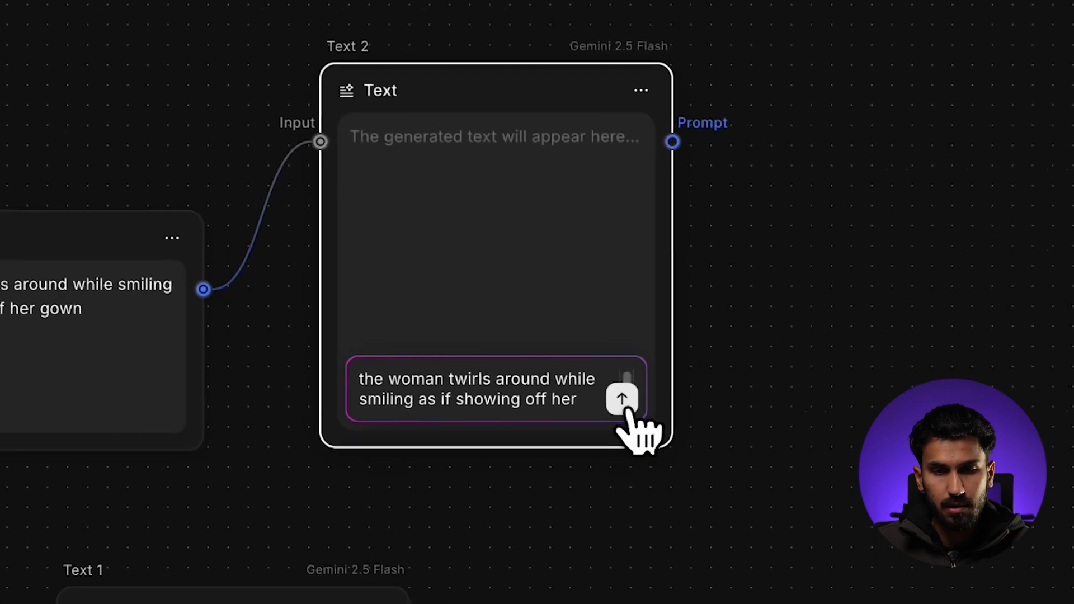
left_click(949, 503)
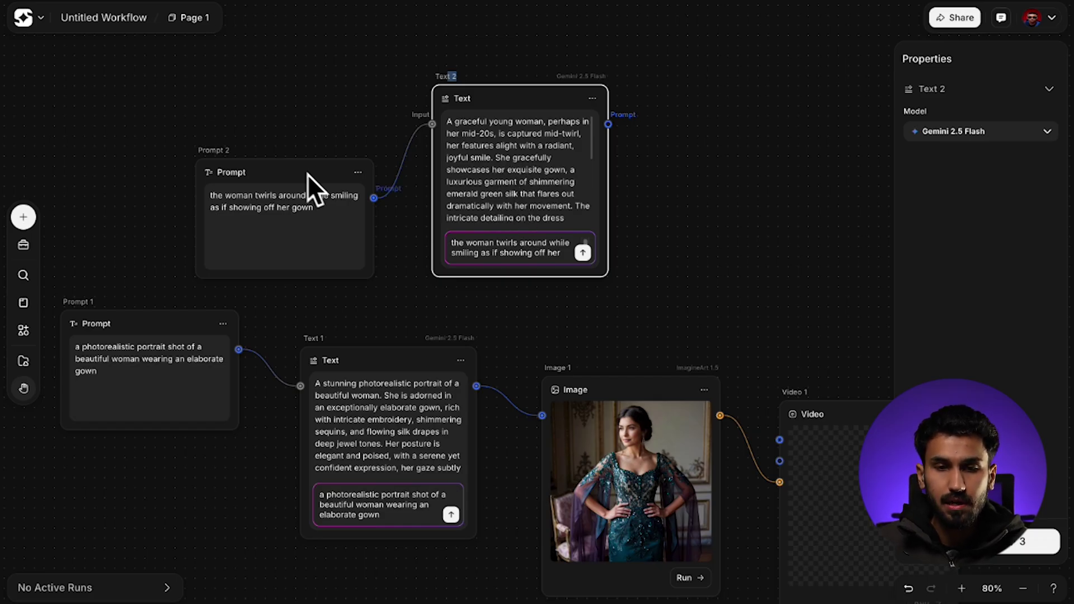
- Shift Prompt 2 and Text 2 left and place a new Prompt Concatenator node beside Text 2
left_click_drag(229, 155, 170, 153)
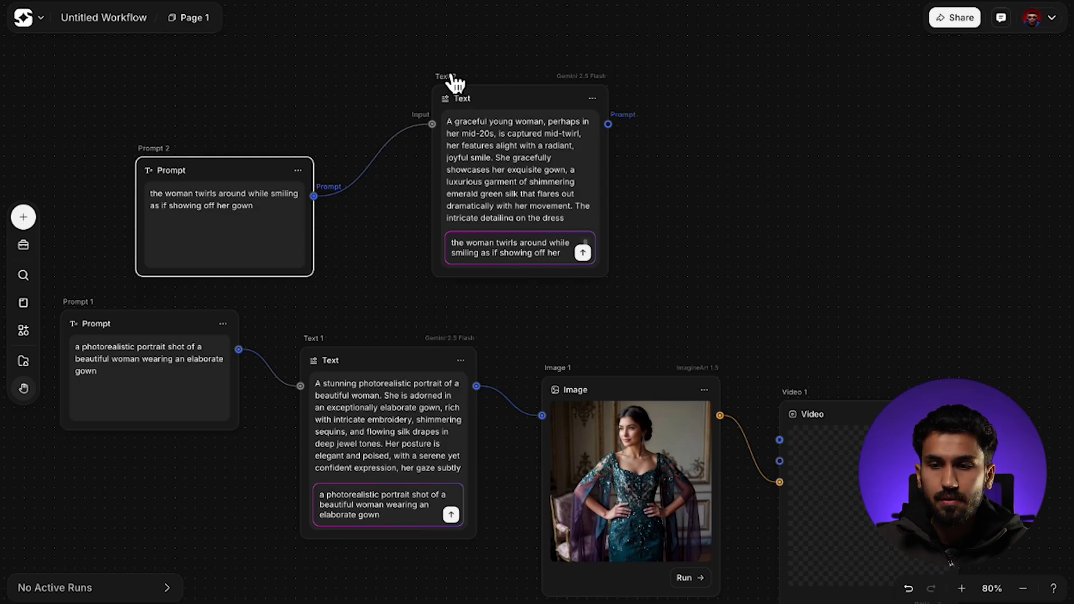
left_click_drag(455, 78, 413, 89)
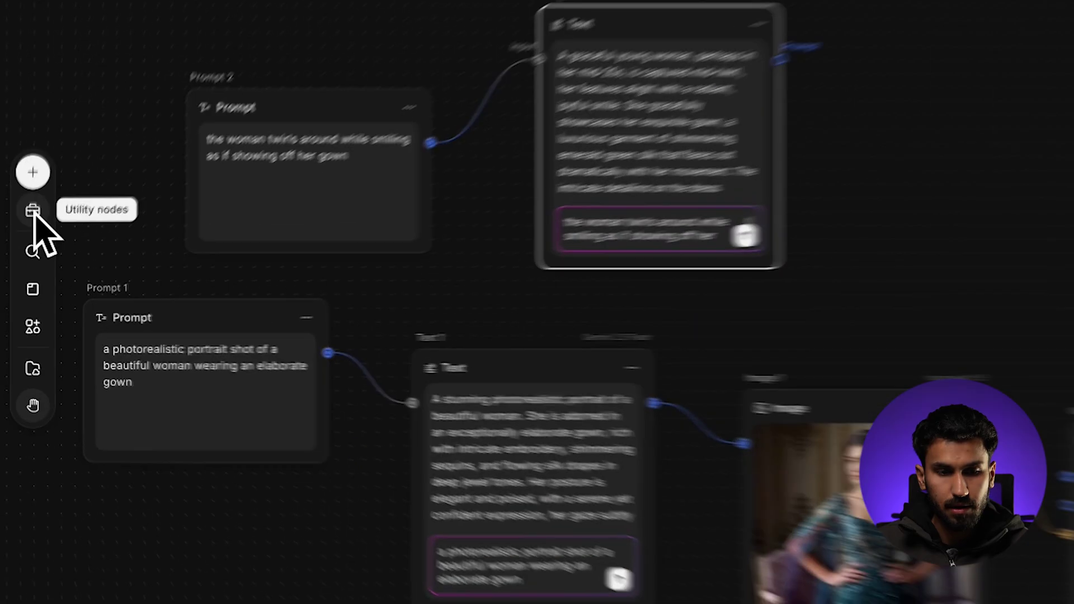
left_click(33, 210)
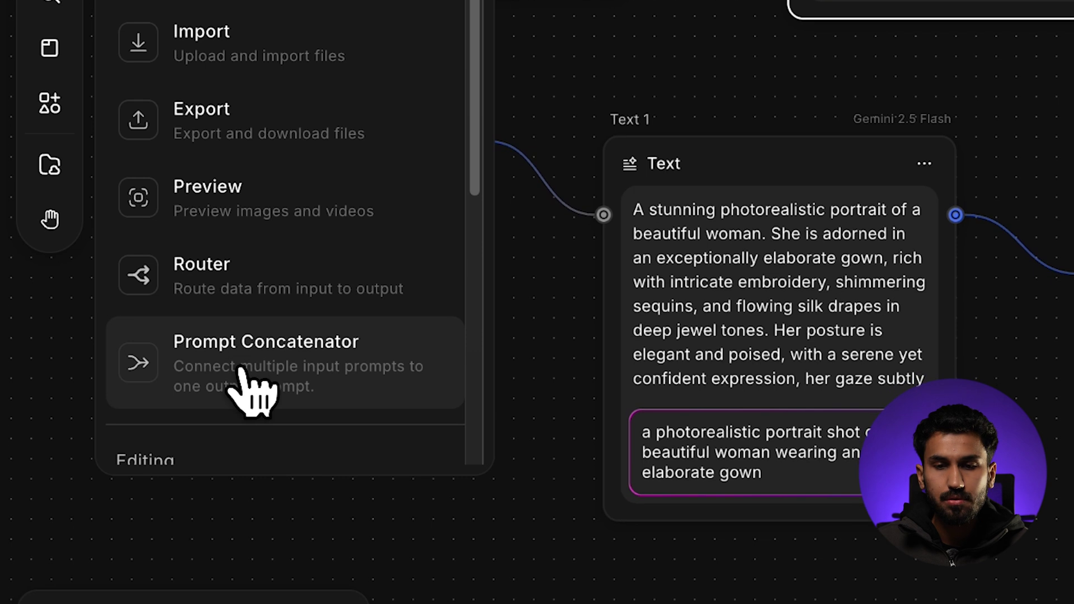
left_click(246, 386)
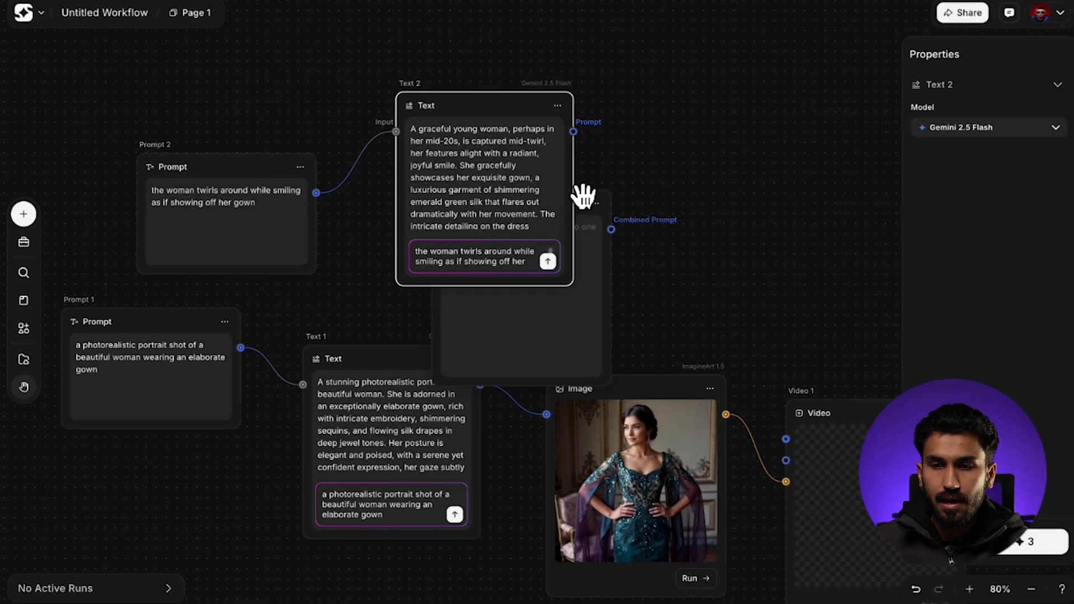
left_click_drag(619, 186, 798, 127)
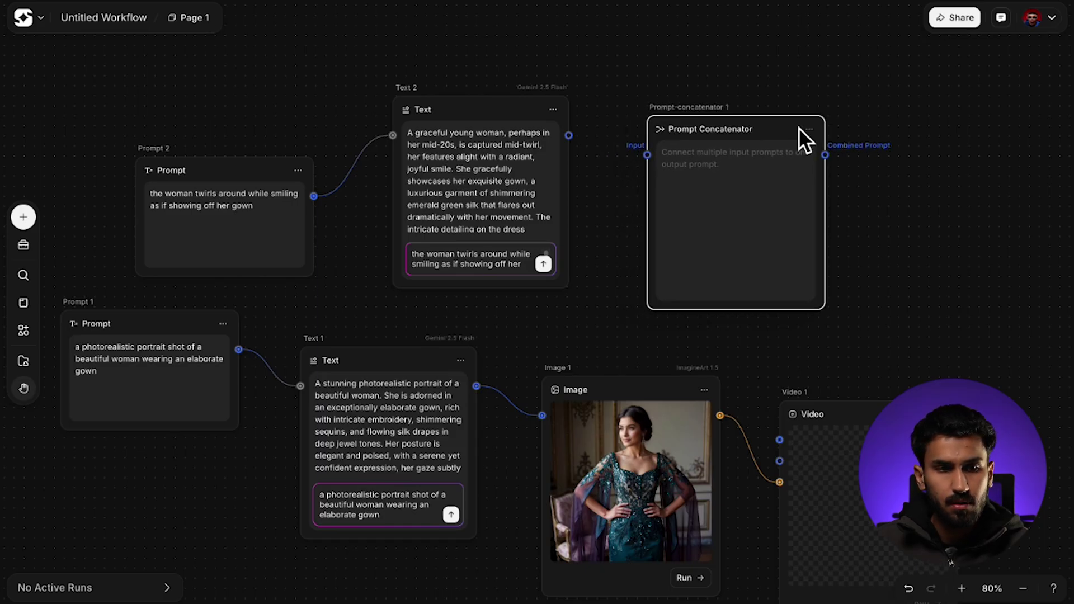
key("ctrl+z")
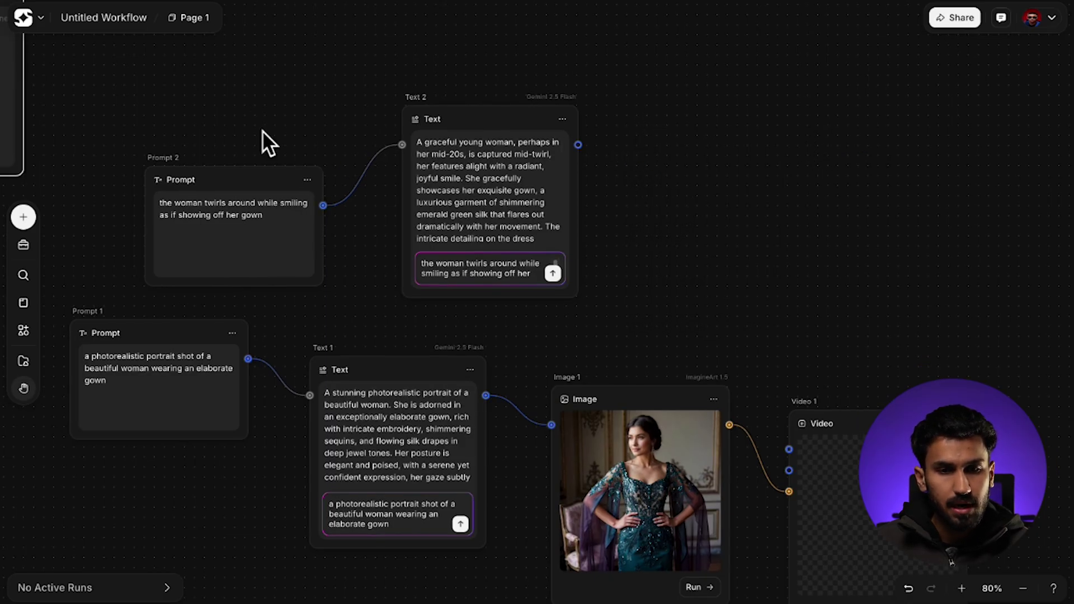
key("ctrl+z")
key("ctrl+shift+z")
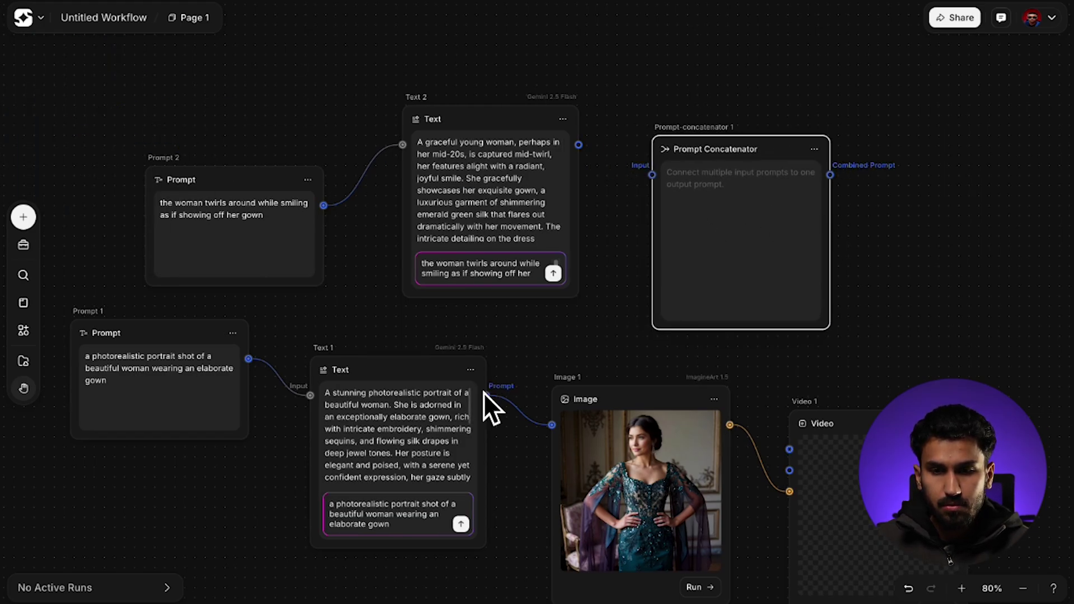
- Wire Text 1 and Text 2 outputs into Prompt-concatenator 1, then move Video 1 up and right
left_click_drag(486, 395, 637, 189)
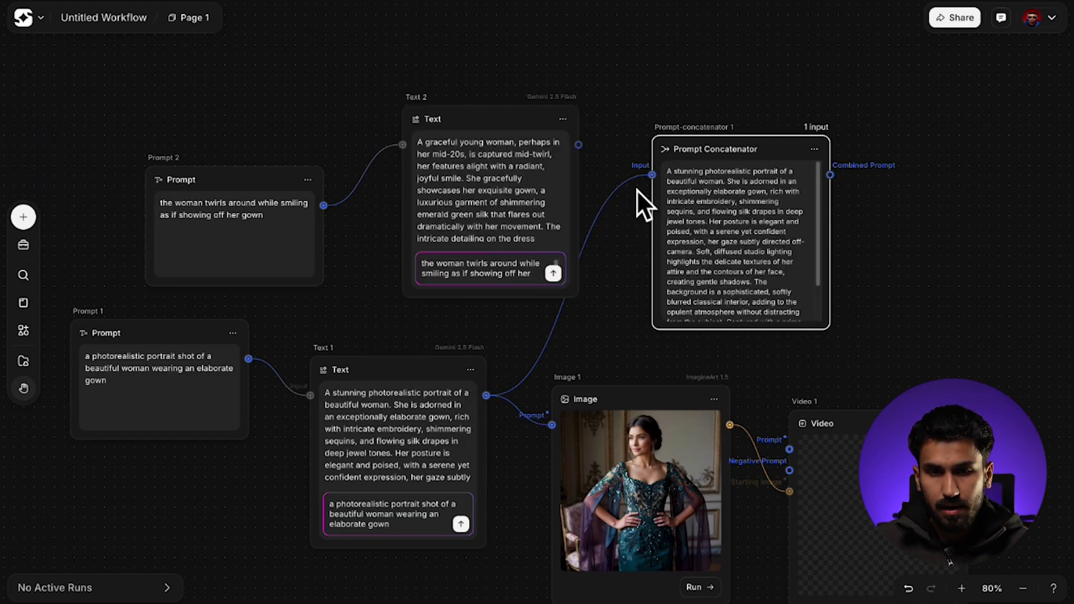
left_click_drag(579, 145, 641, 170)
left_click_drag(640, 98, 479, 91)
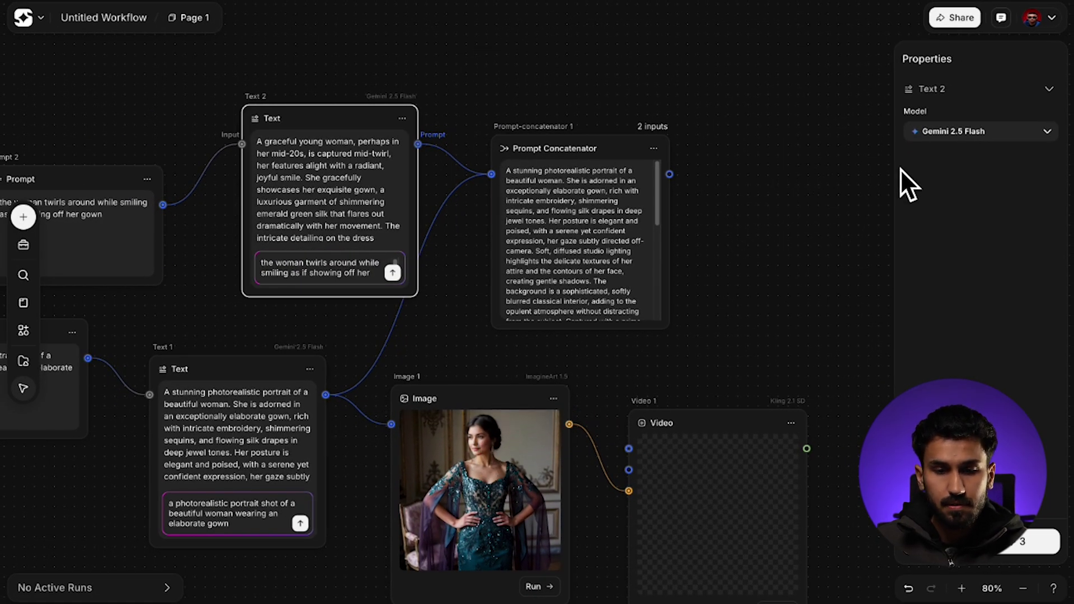
mouse_move(491, 434)
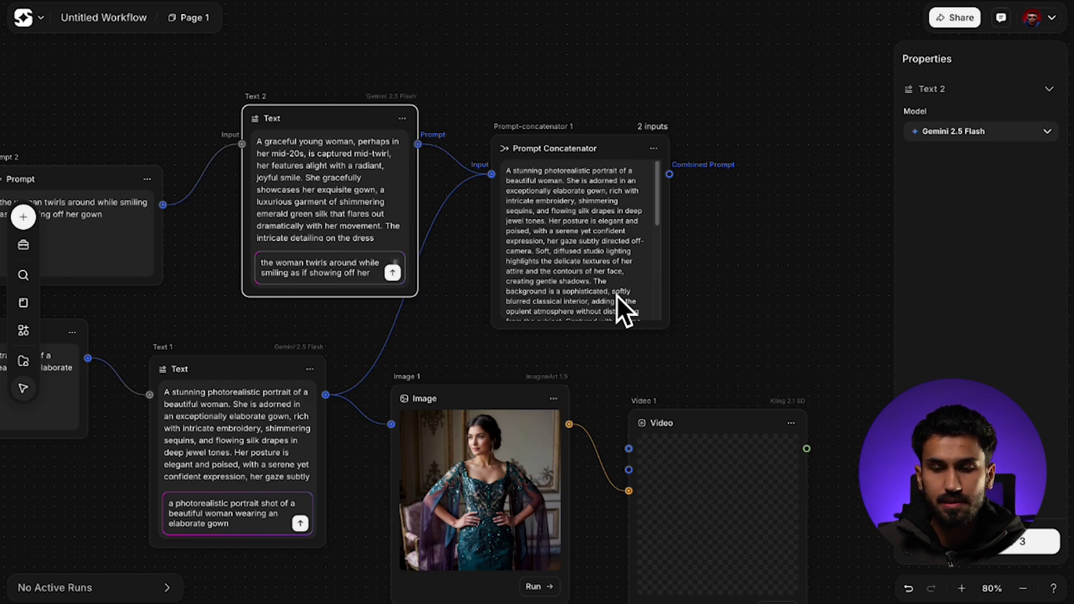
left_click_drag(688, 417, 803, 379)
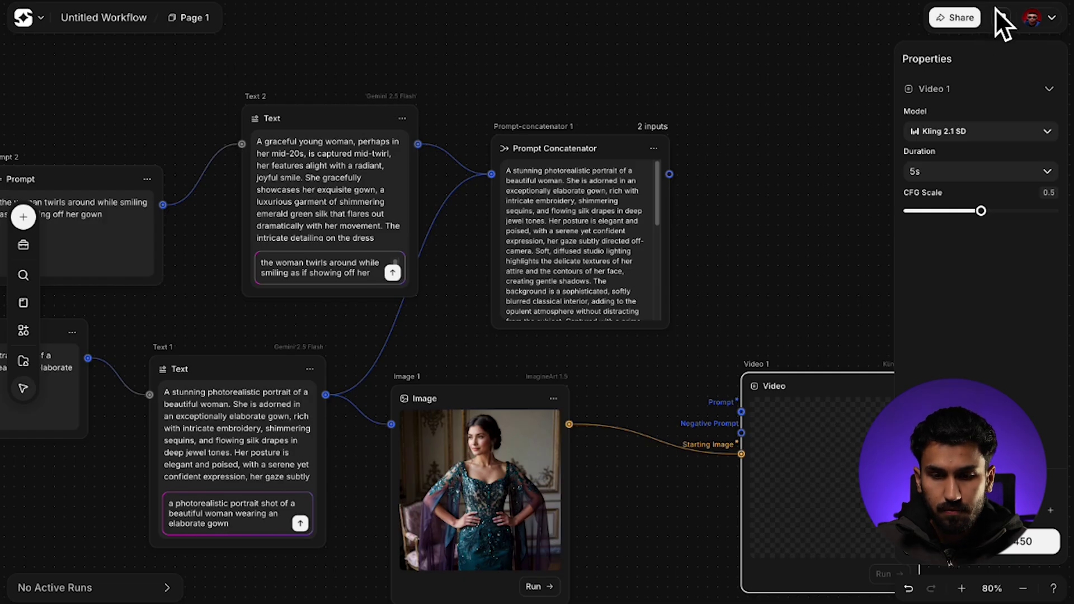
mouse_move(555, 471)
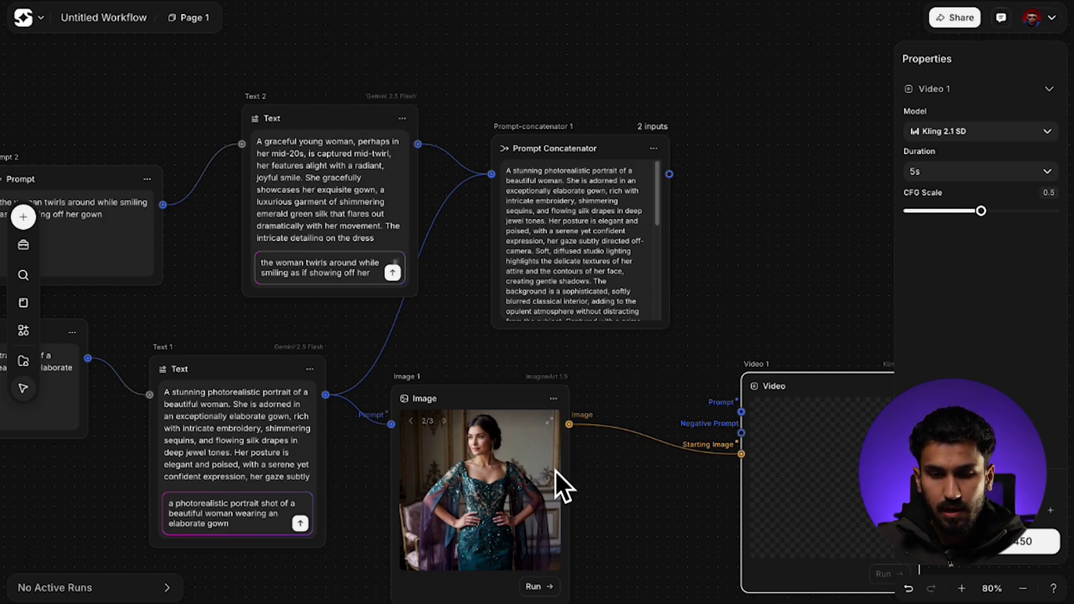
scroll(548, 425, "down", 2)
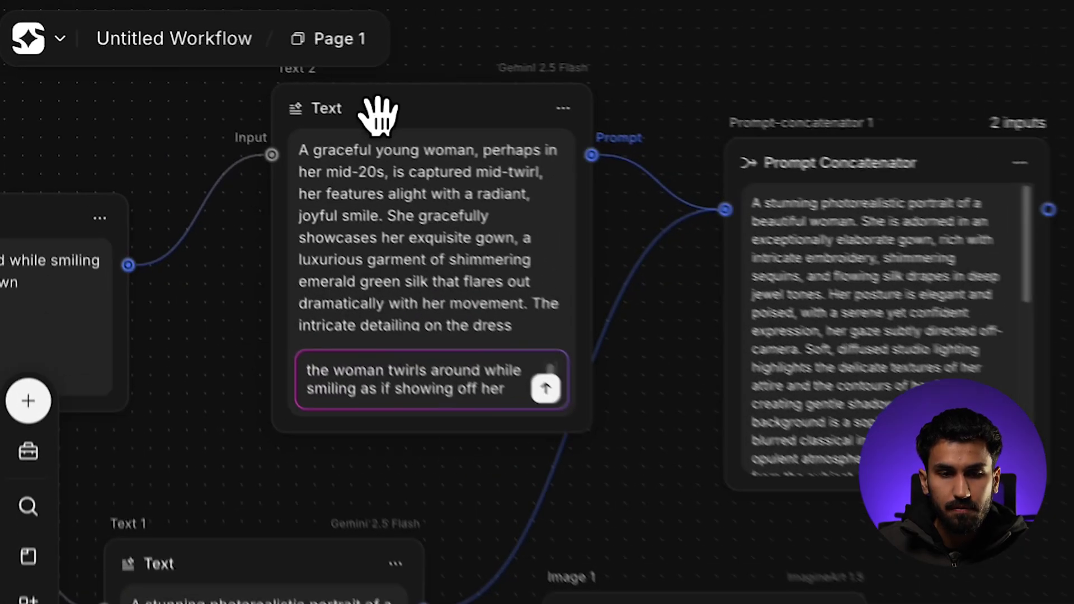
left_click(218, 56)
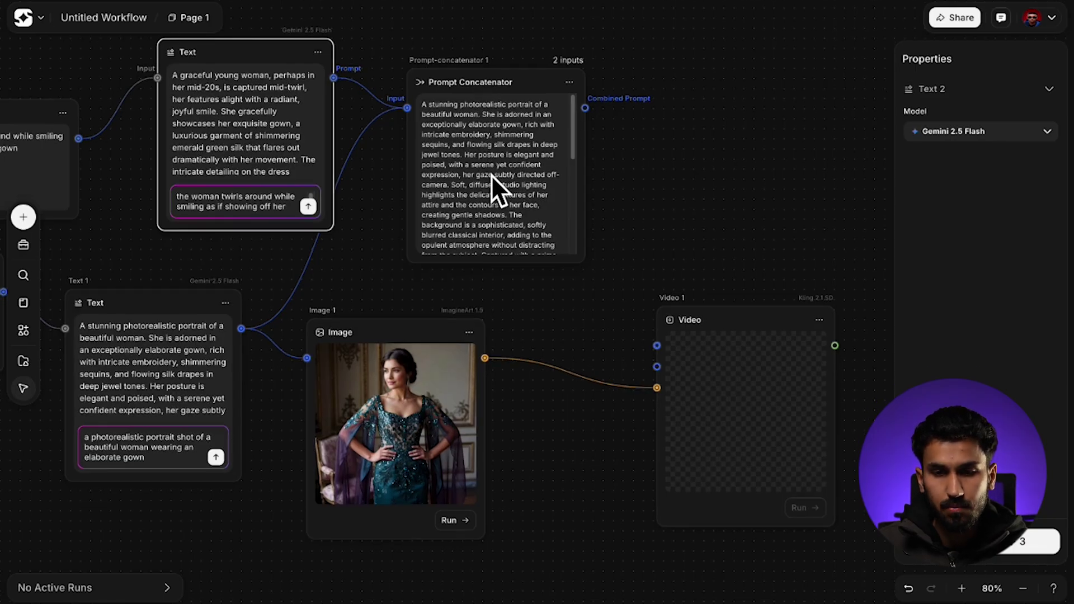
scroll(492, 175, "down", 5)
scroll(510, 161, "up", 6)
scroll(532, 243, "down", 3)
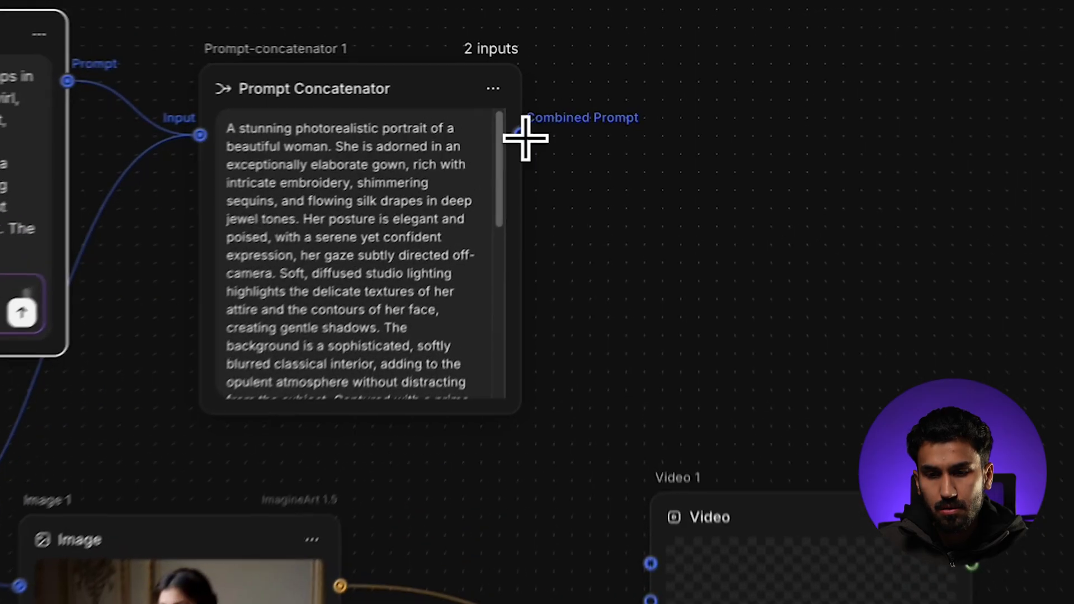
left_click_drag(588, 93, 617, 184)
- Connect the Combined Prompt to Video 1's Prompt input and select Video 1 (Kling 2.1 SD, 5s)
left_click_drag(568, 330, 564, 384)
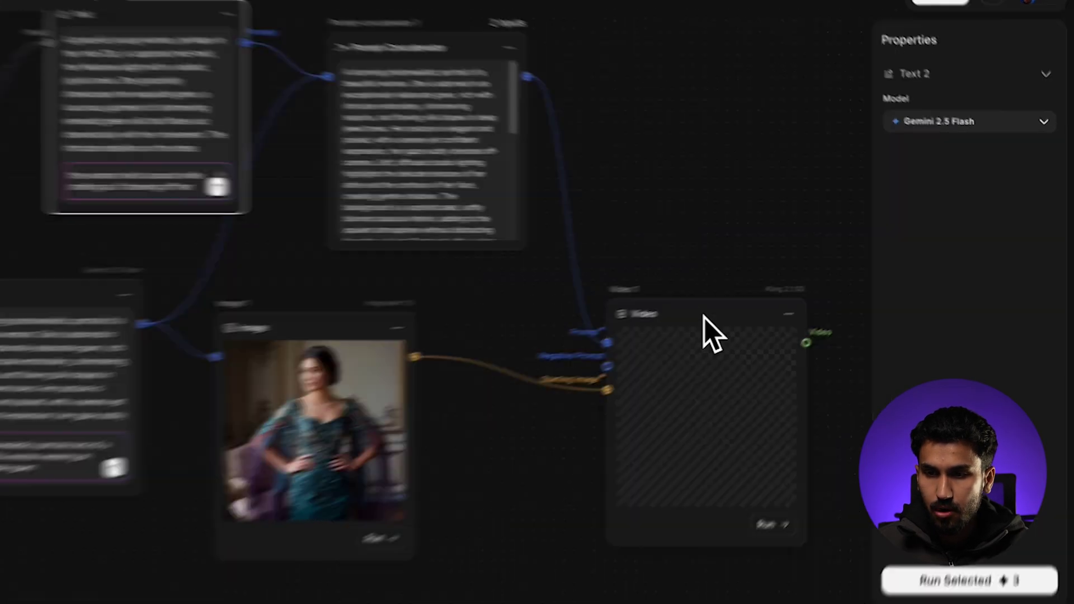
left_click(756, 305)
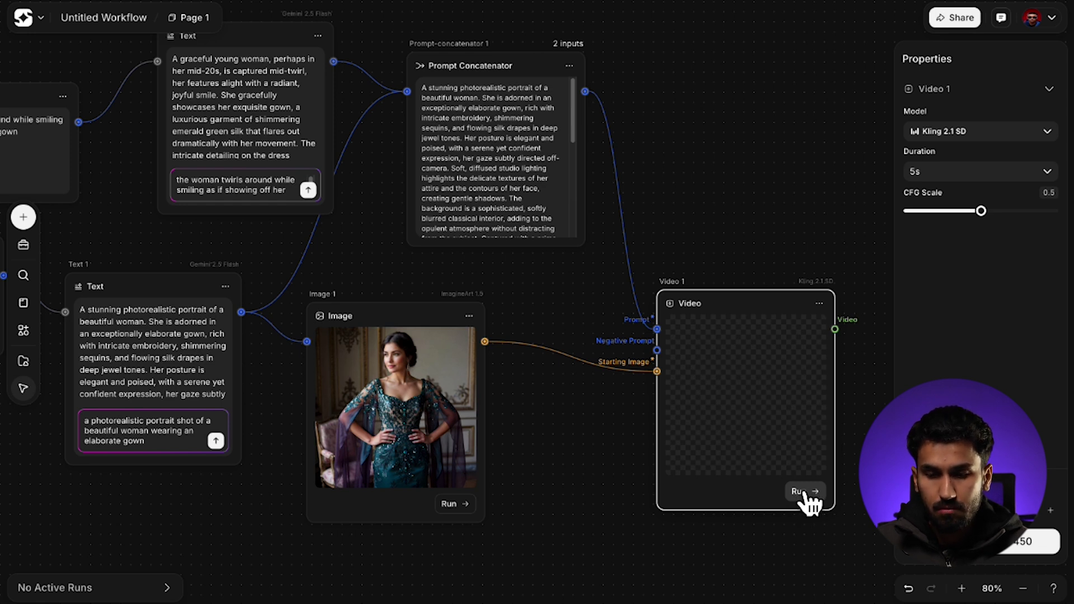
- Run Video 1 to generate three 5-second clips, browse results 1/3 to 3/3, and play the third
left_click(804, 492)
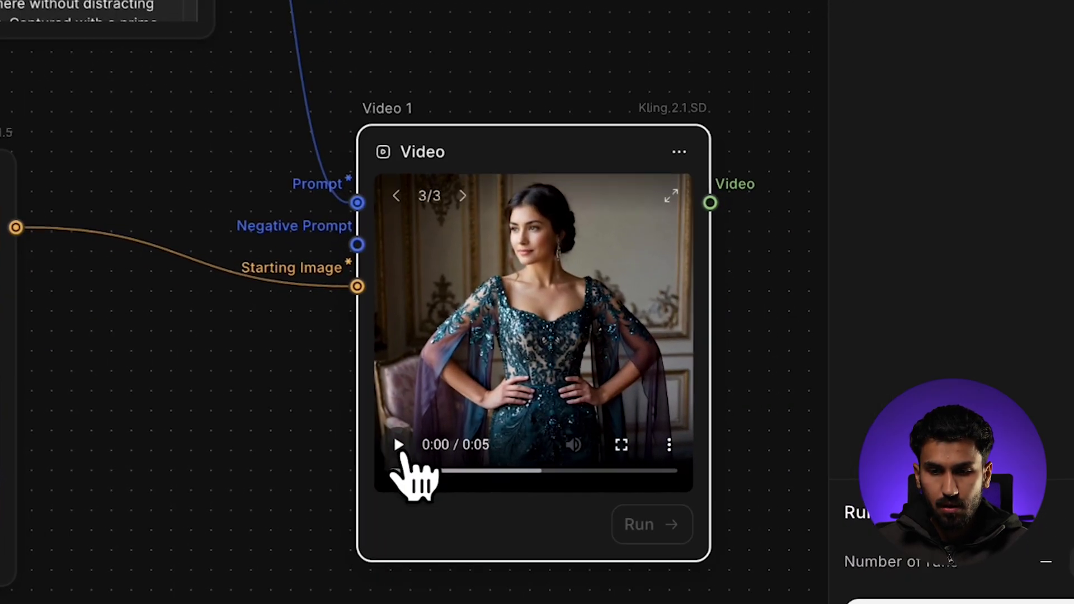
left_click(677, 451)
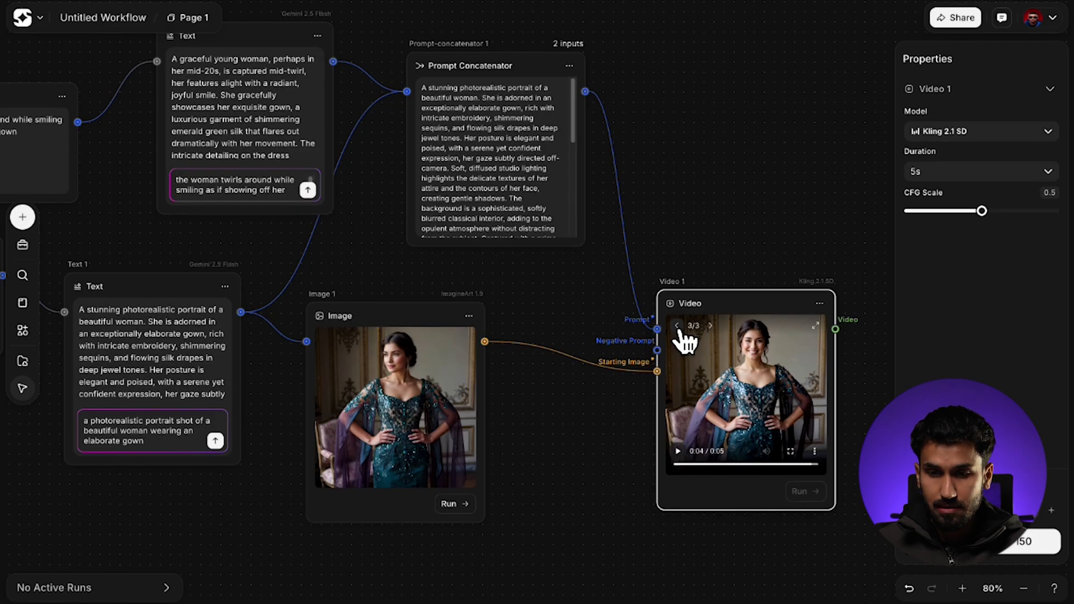
left_click(676, 325)
left_click(676, 326)
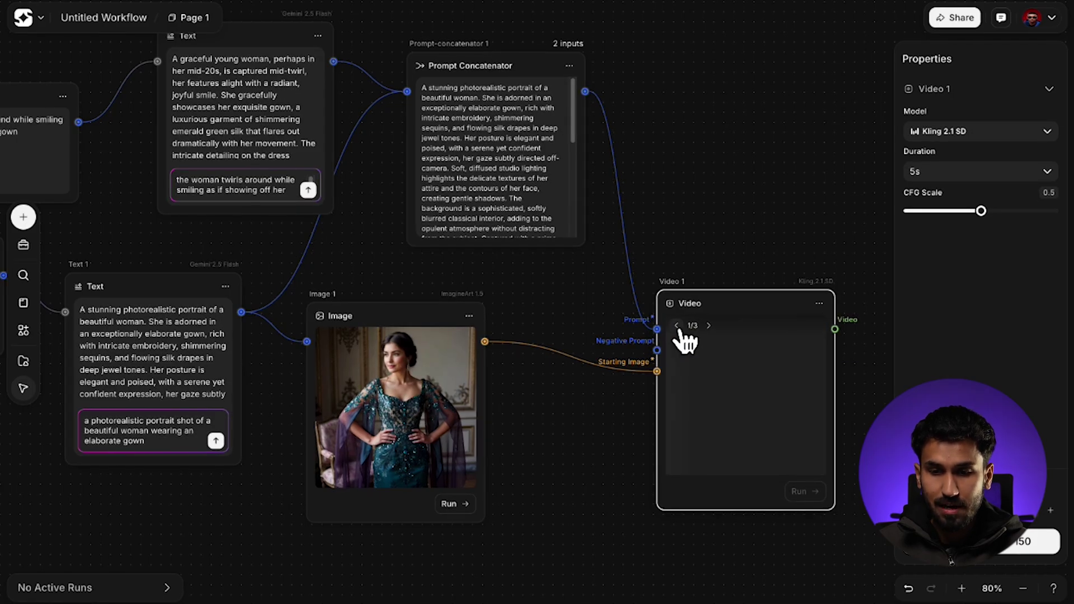
left_click(710, 326)
left_click(709, 326)
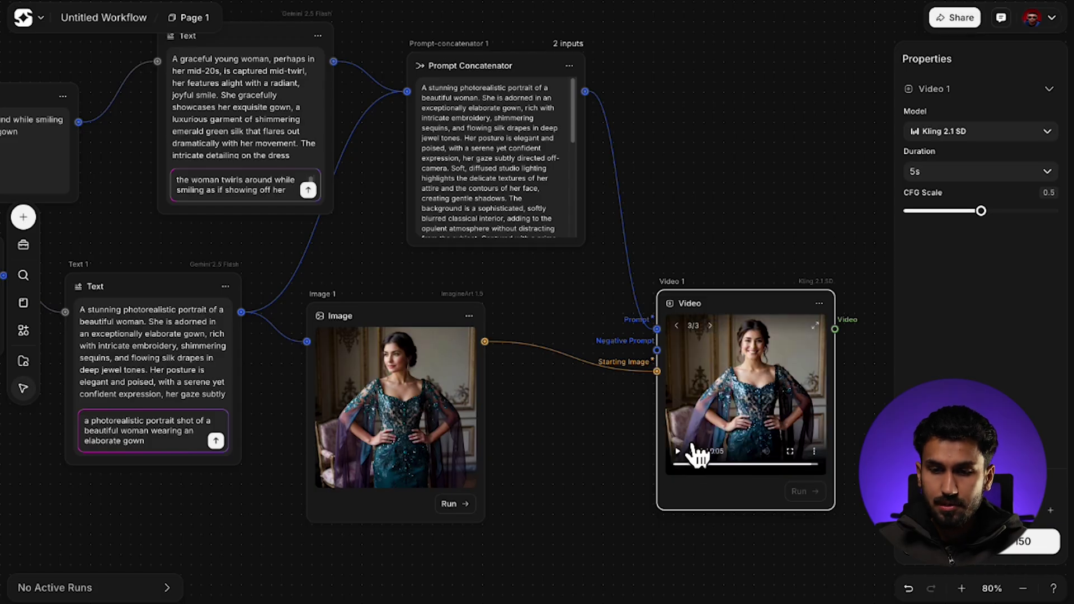
left_click(679, 452)
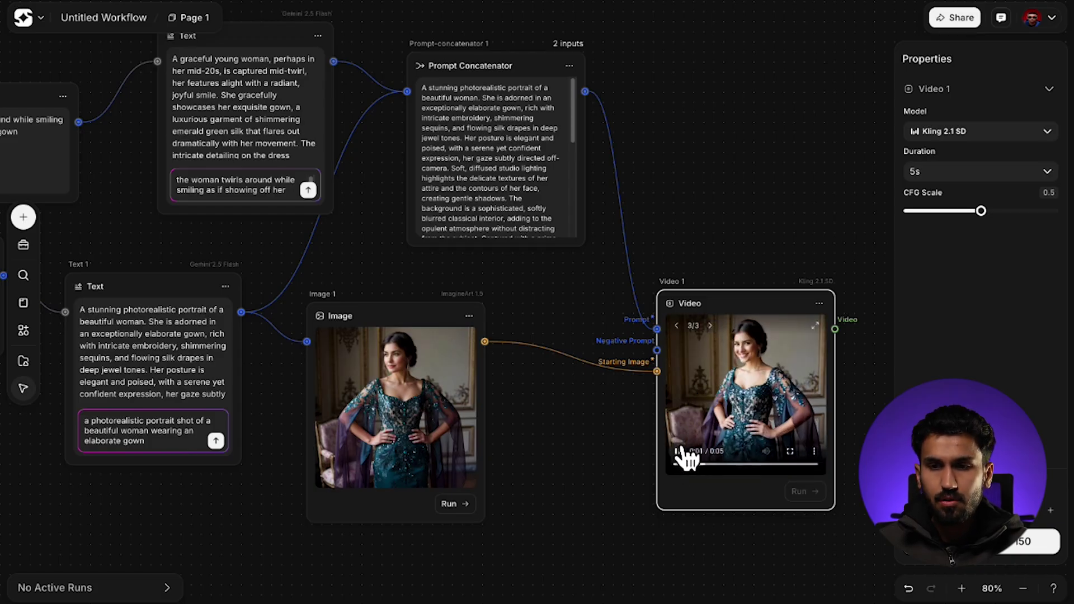
left_click(680, 453)
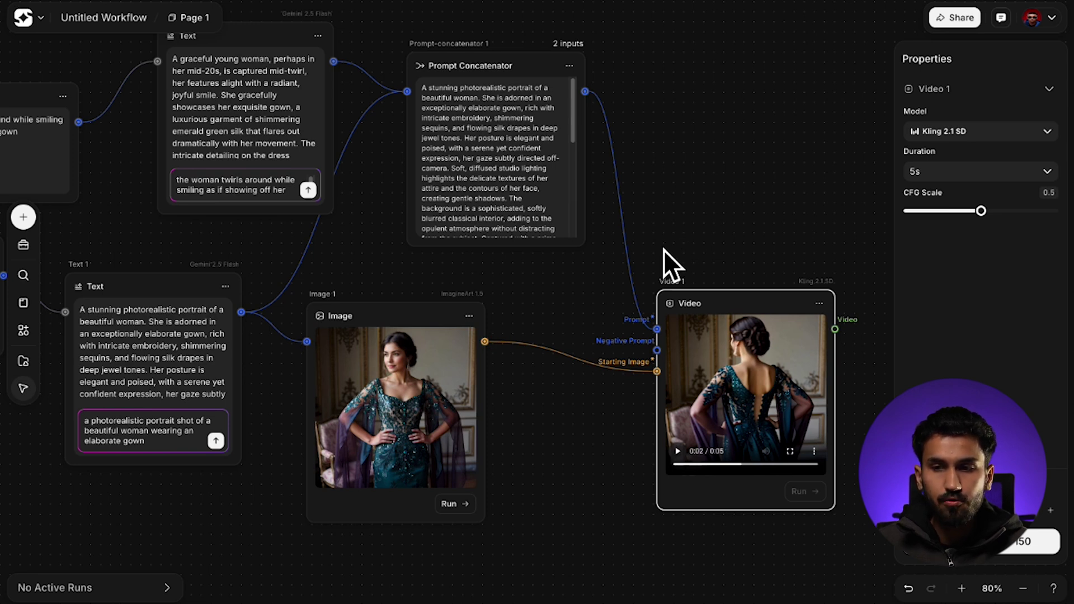
mouse_move(748, 376)
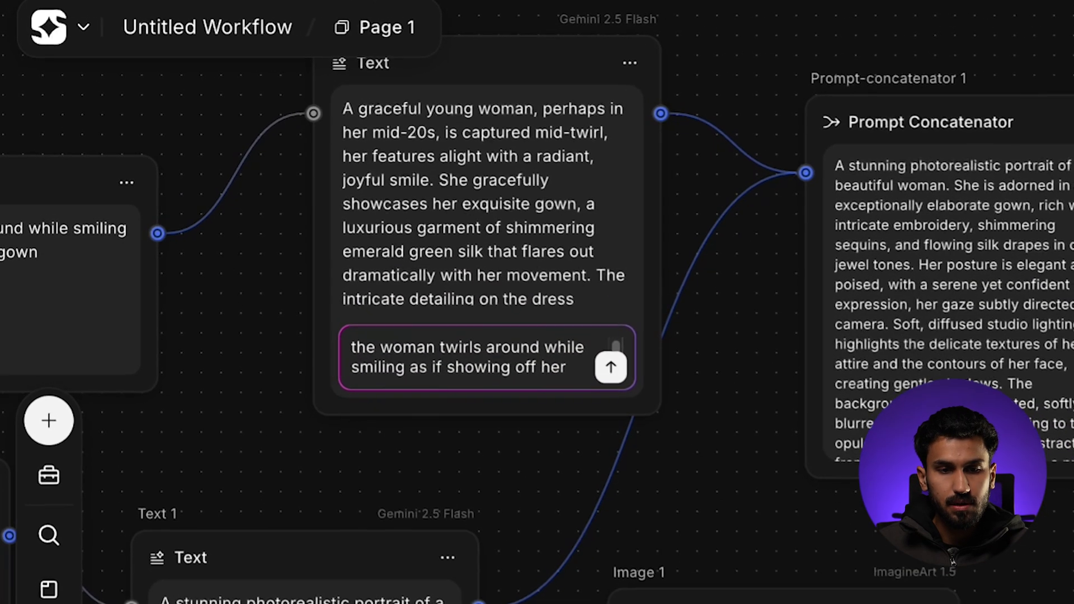
- Replace the twirling description in Prompt 2 so it reads 'the woman looks at the camera gracefully while waving at it'
left_click_drag(684, 515, 967, 541)
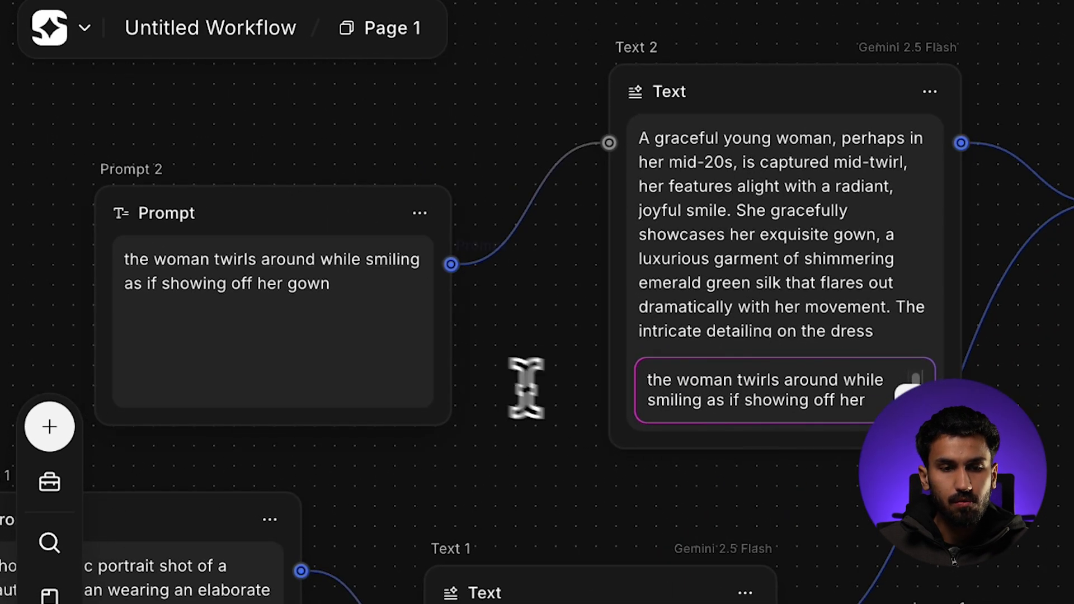
left_click(351, 289)
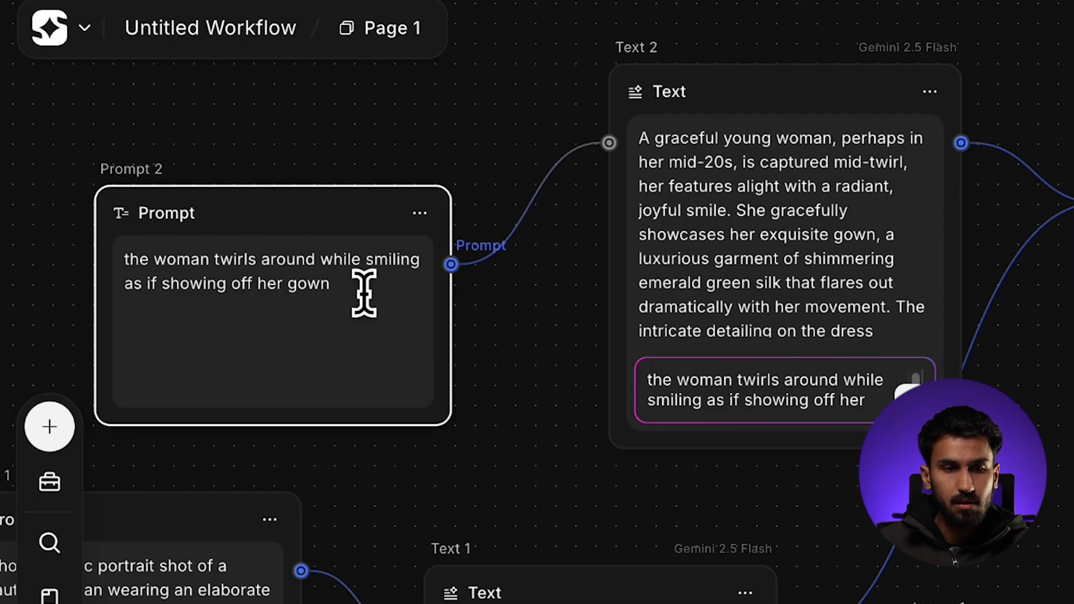
left_click_drag(364, 290, 212, 255)
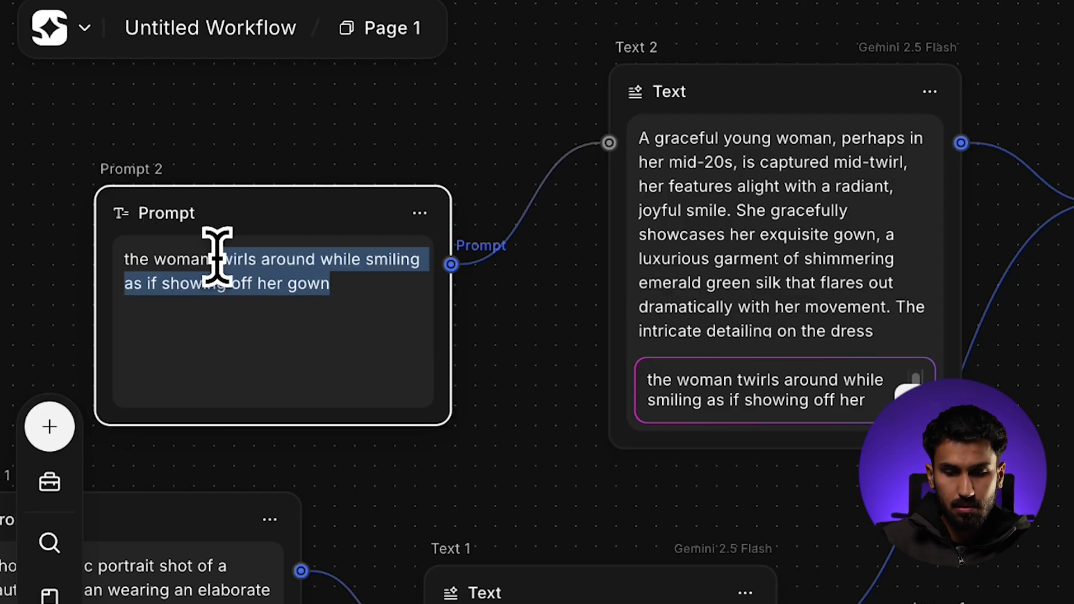
key("BackSpace")
type("looks at the camera gracefully while sm")
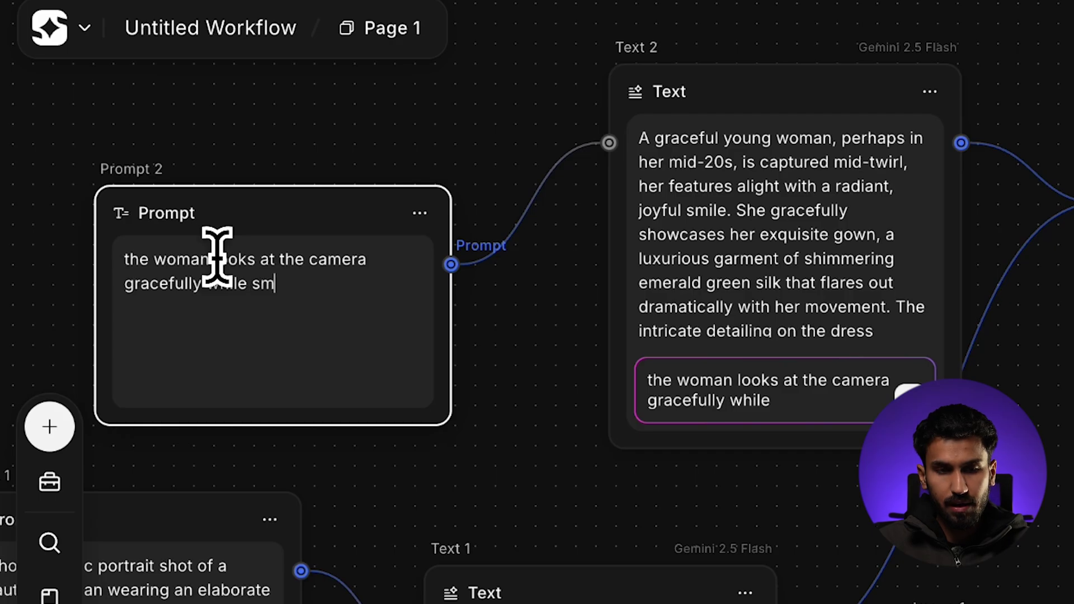
key("BackSpace")
key("BackSpace")
type("waving at it")
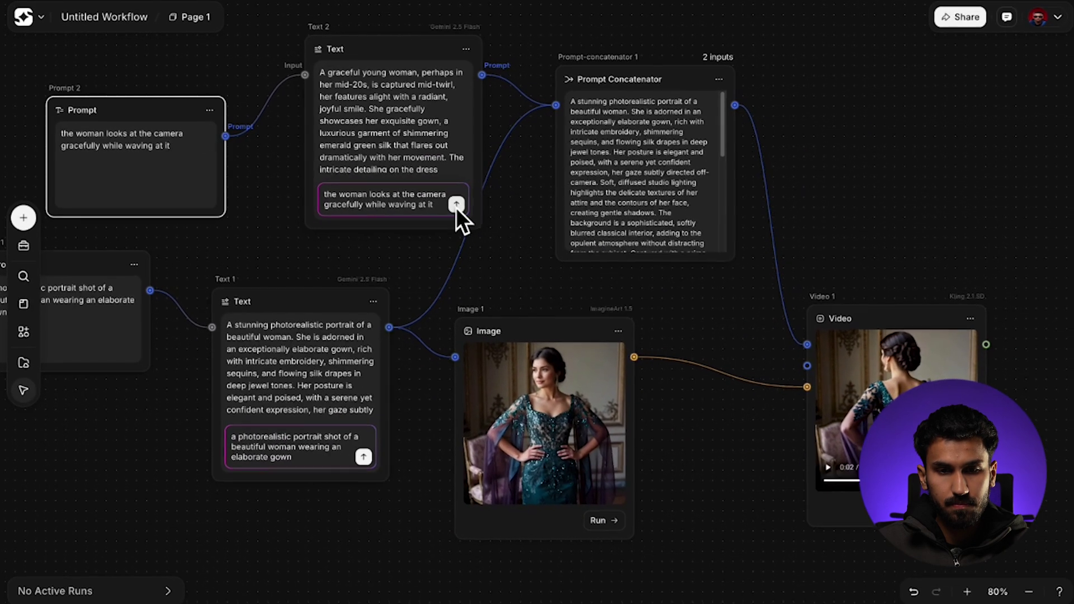
- Regenerate Text 2's waving description, nudge the node right, and recentre on the concatenator and Video 1
left_click(456, 205)
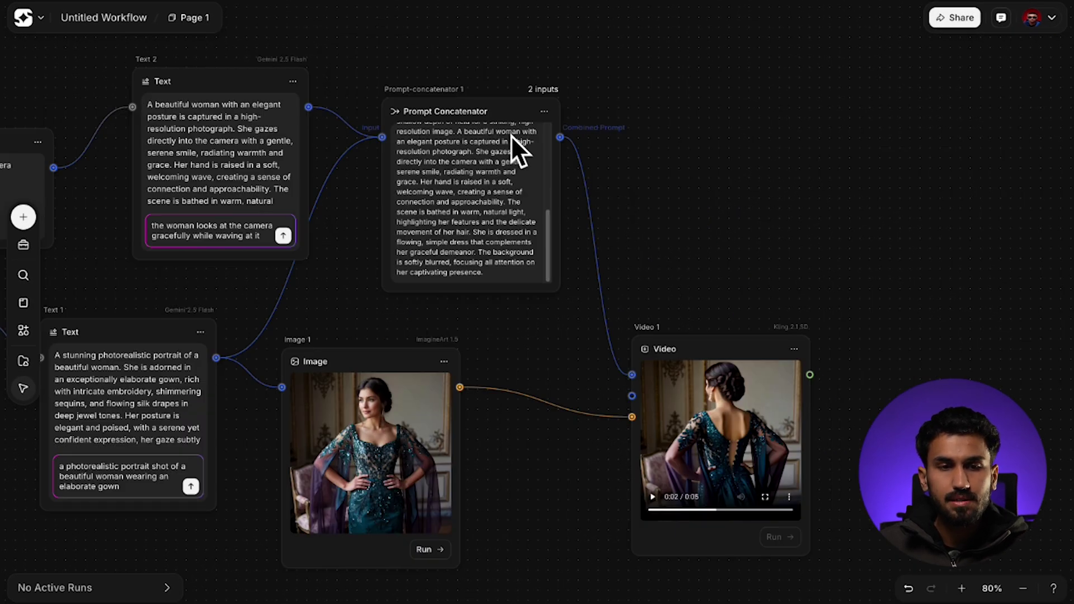
left_click_drag(189, 72, 214, 75)
left_click(77, 68)
left_click_drag(76, 68, 227, 64)
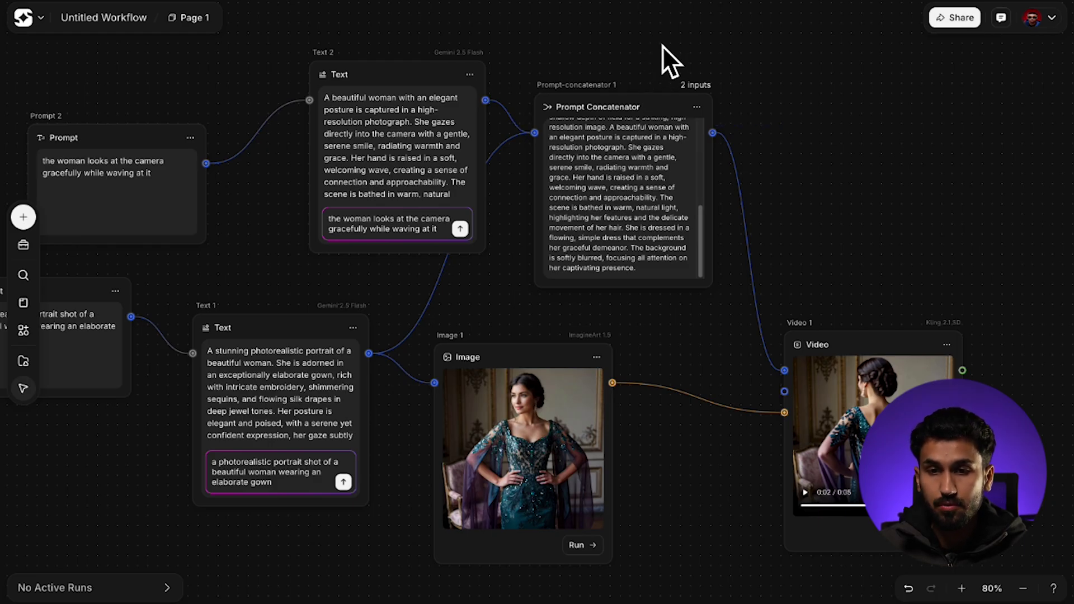
key("space")
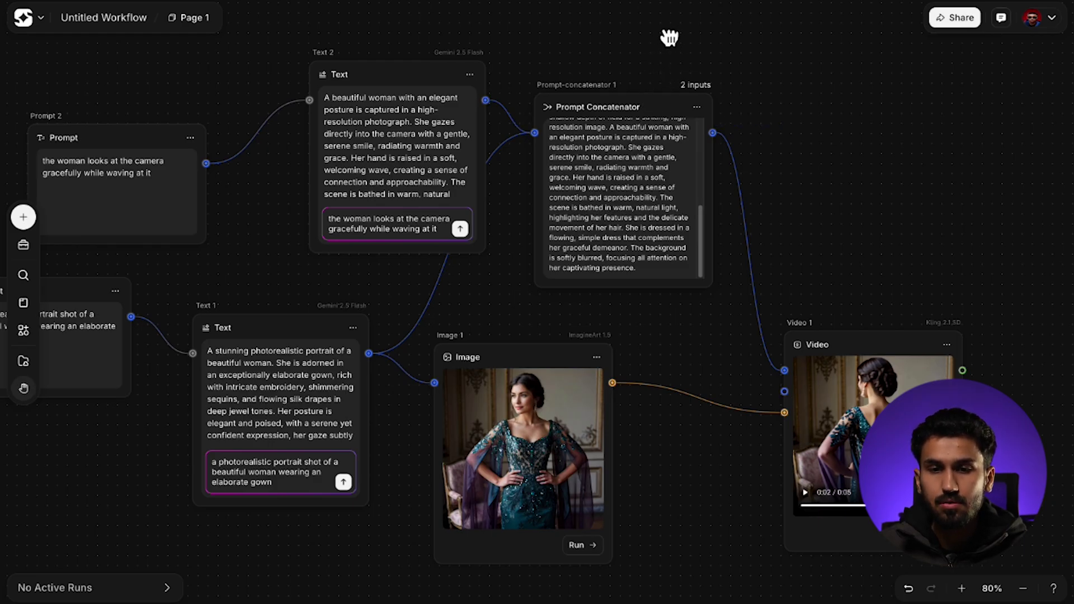
left_click_drag(669, 35, 526, 87)
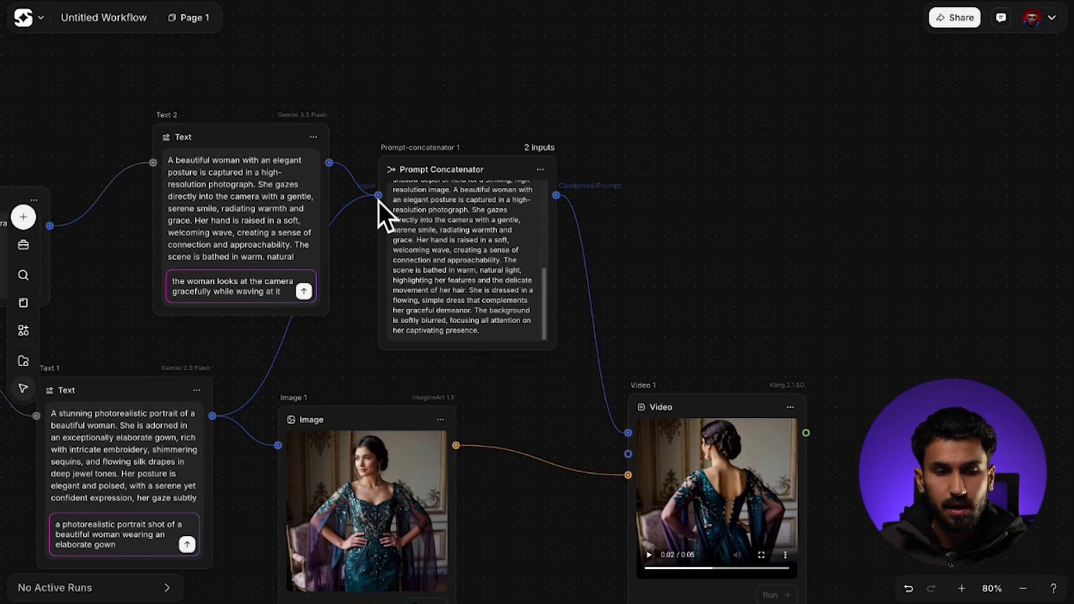
- Add a Video 2 node above Video 1, fed by Image 1 and the combined prompt
left_click(23, 218)
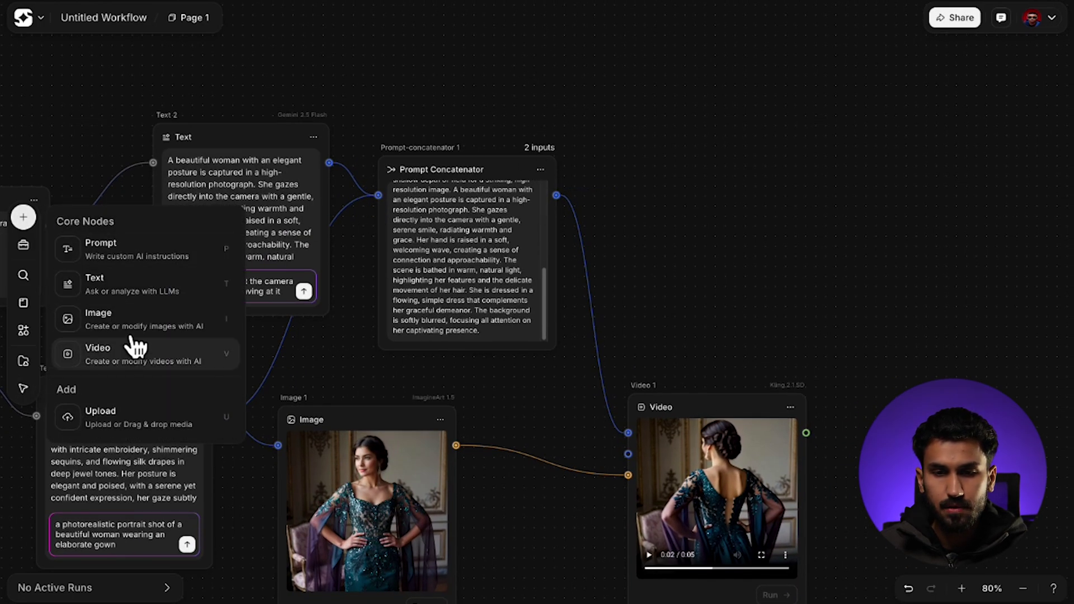
left_click(72, 349)
left_click_drag(495, 200, 713, 103)
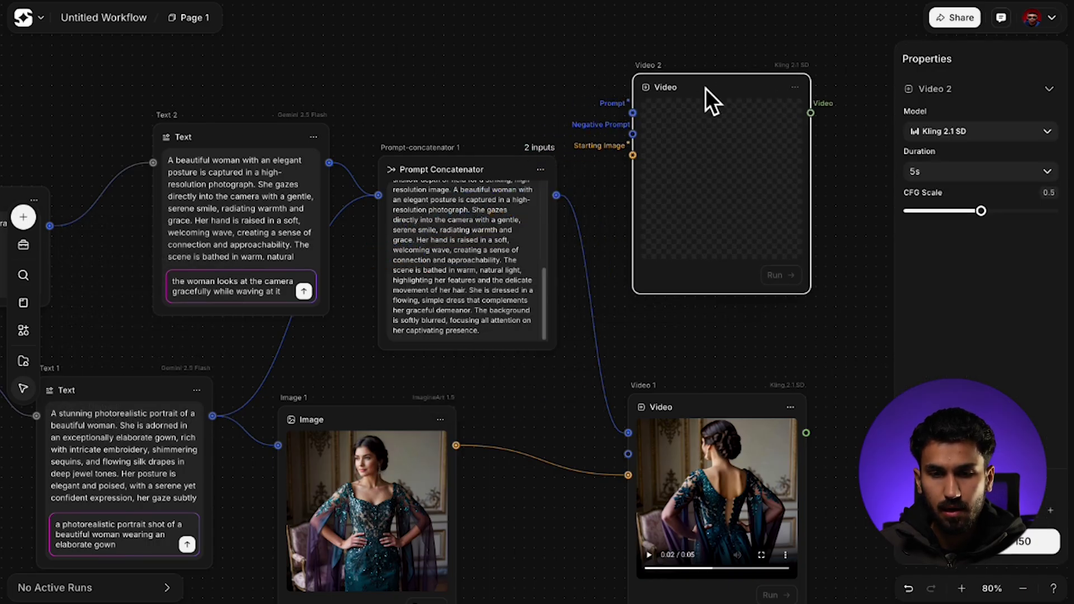
left_click_drag(457, 446, 614, 168)
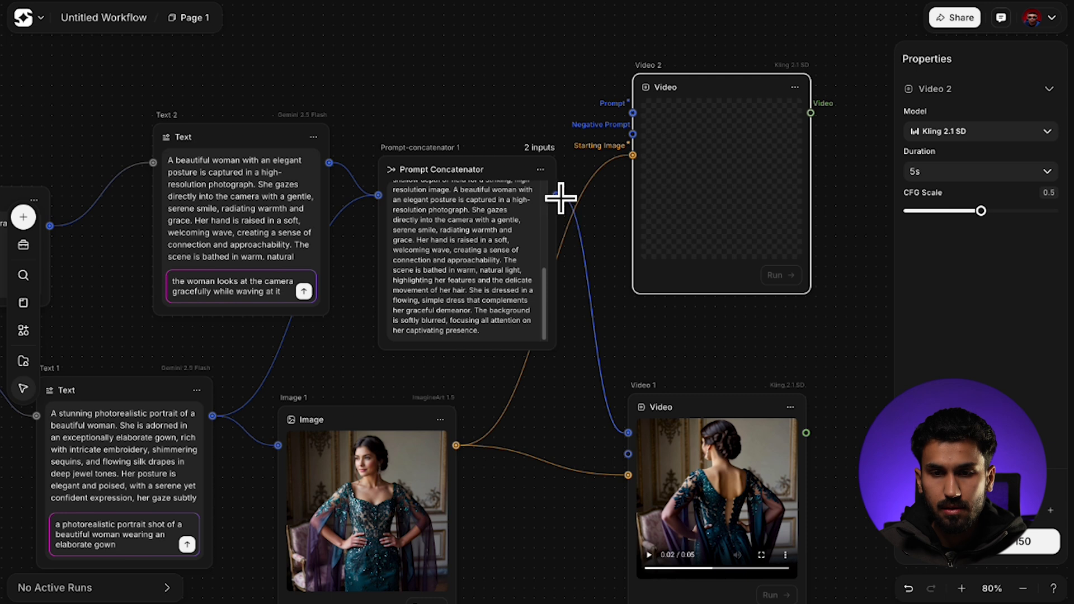
left_click_drag(558, 196, 573, 163)
left_click_drag(610, 120, 617, 122)
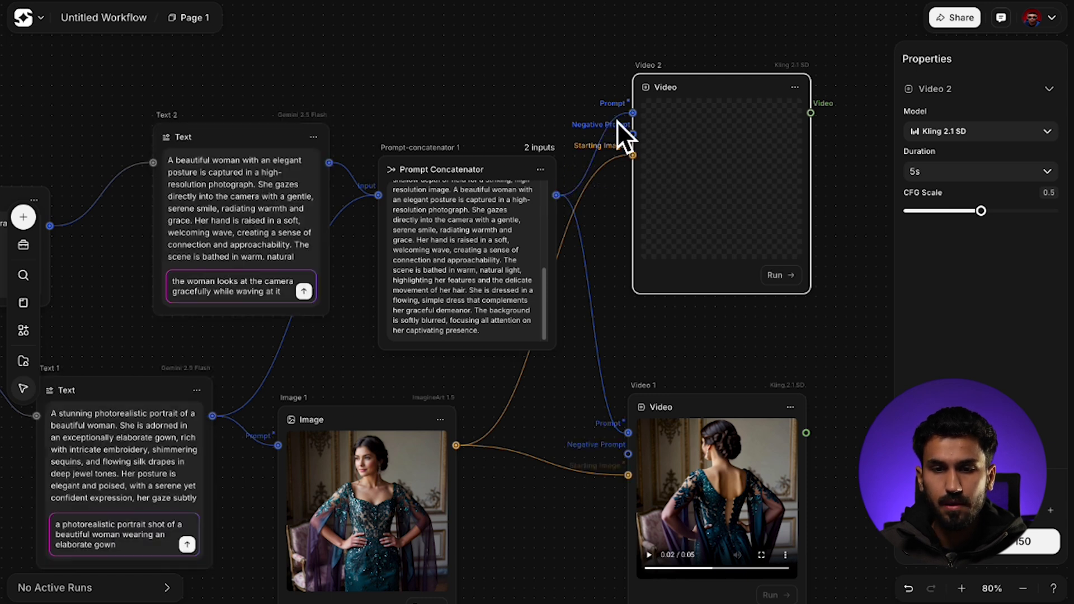
- Run Video 2 (Kling 2.1 SD, 5s) to start generating its clip
left_click(576, 107)
left_click_drag(563, 97, 440, 96)
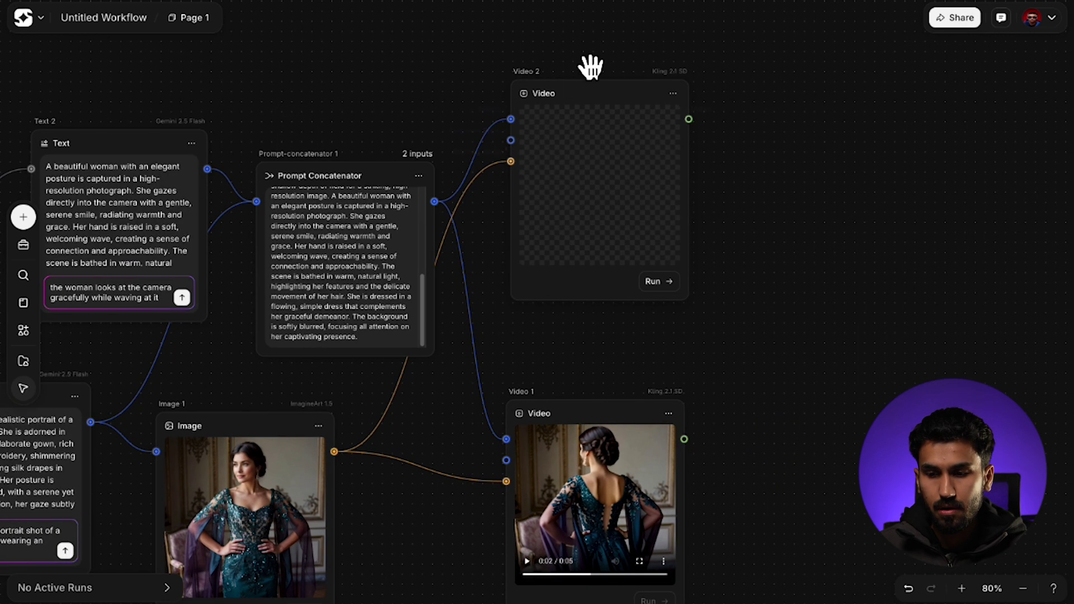
left_click(591, 89)
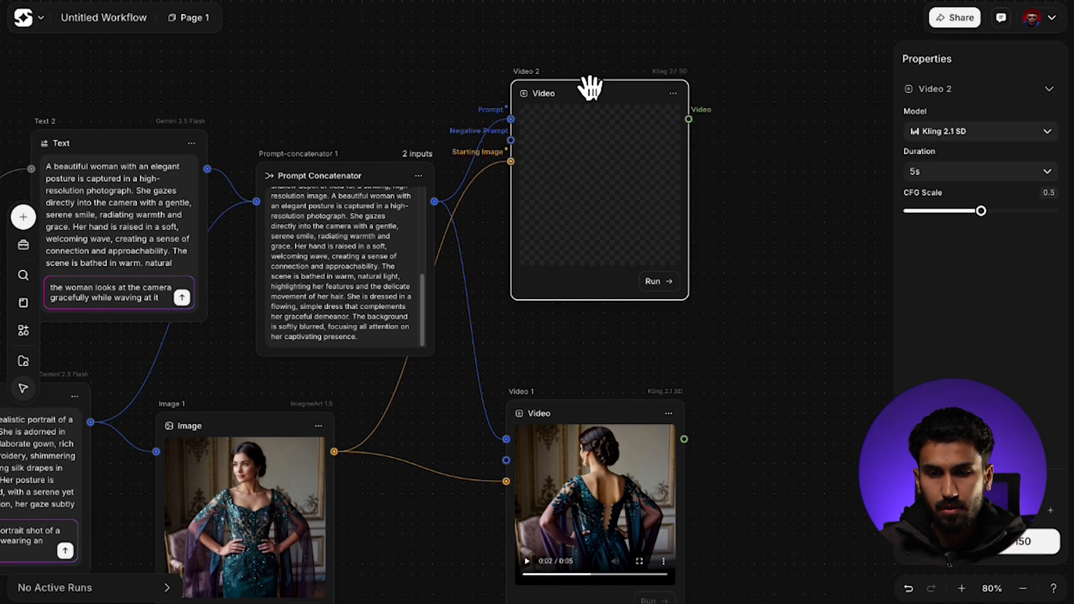
left_click(655, 283)
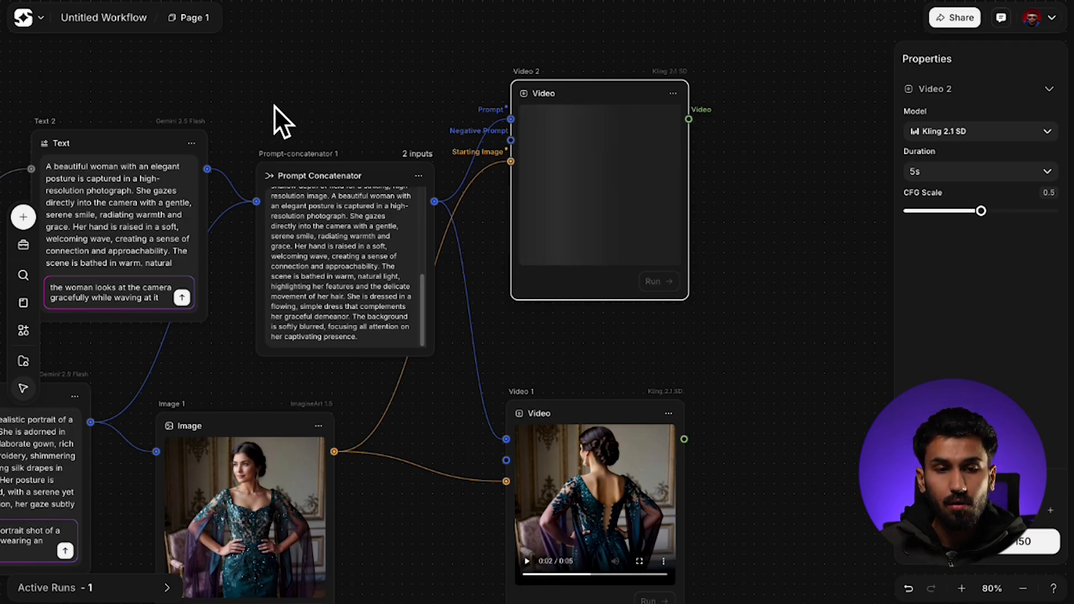
key("h")
left_click_drag(247, 86, 400, 82)
key("v")
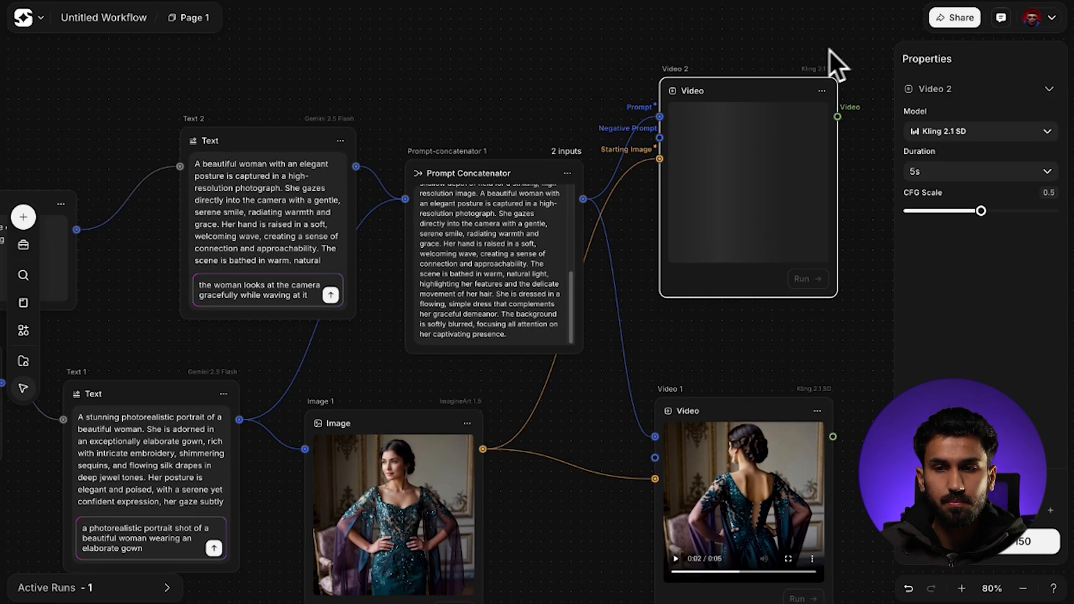
left_click_drag(440, 95, 562, 91)
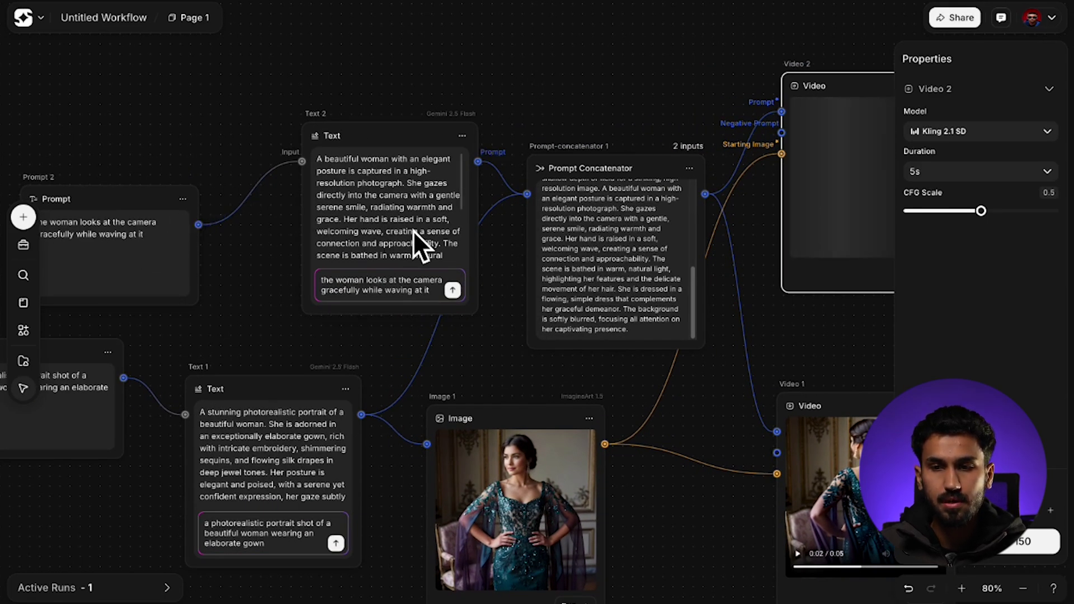
key("space")
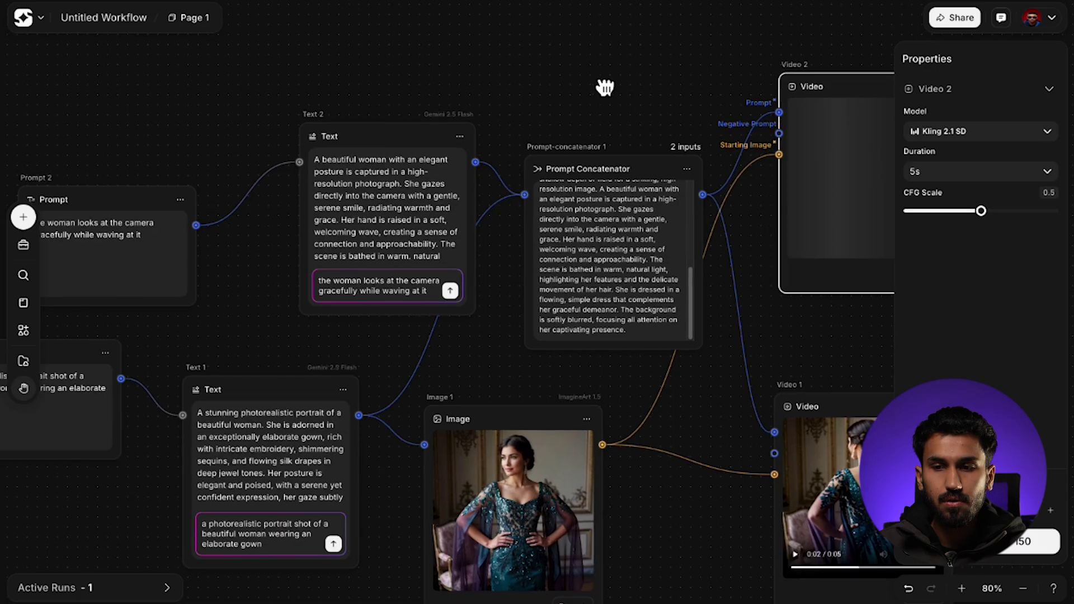
left_click_drag(605, 88, 384, 104)
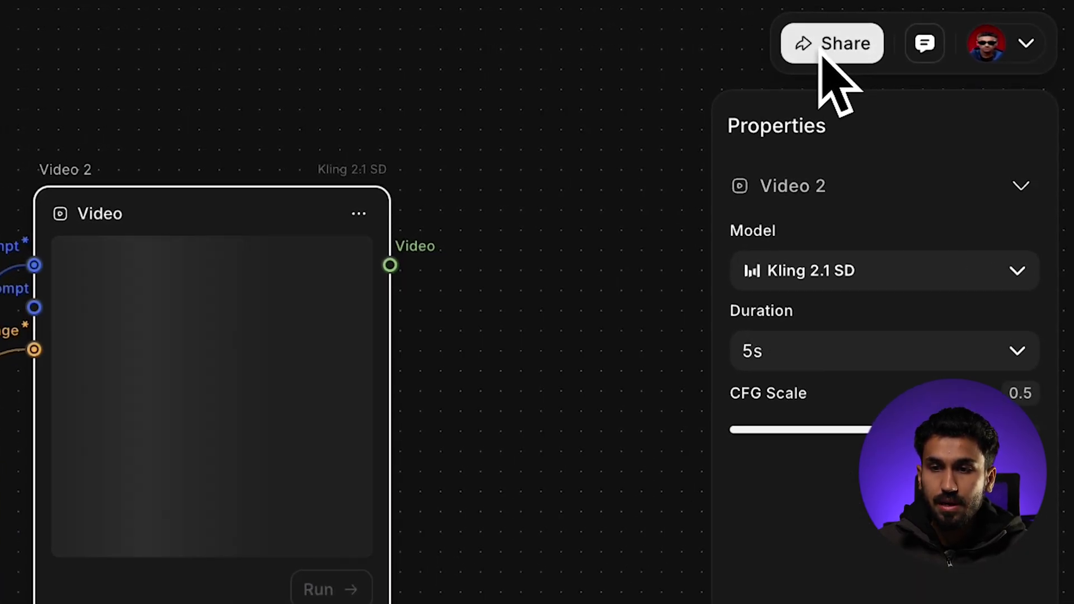
- Open the Share Workflow panel to reveal the workflow's shareable link
left_click(818, 56)
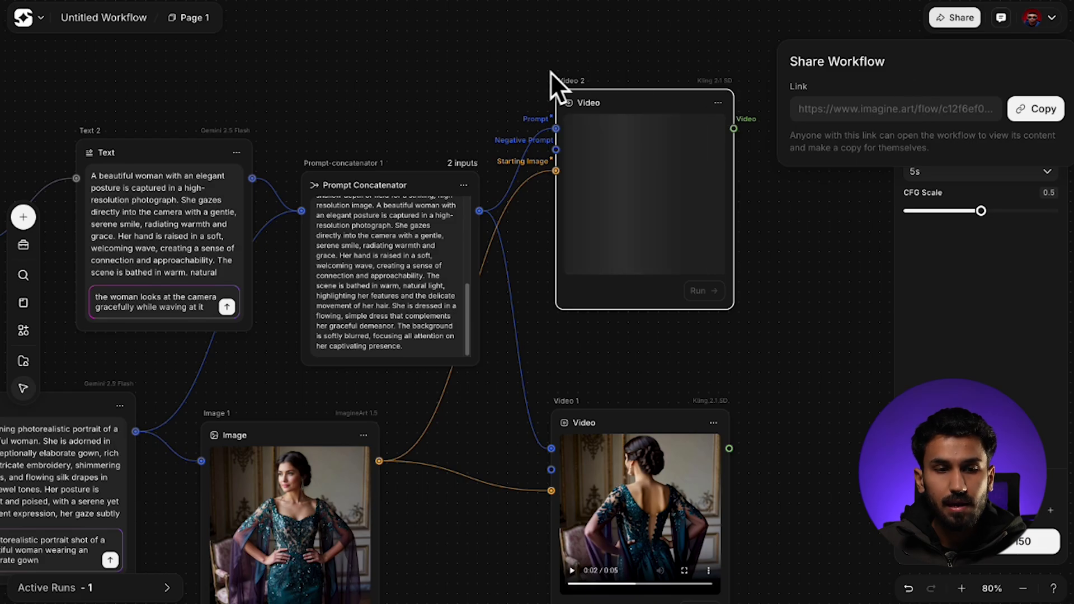
- Close the sharing panel and browse the Utility and Core node lists while Video 2 finishes
left_click(403, 83)
left_click(23, 245)
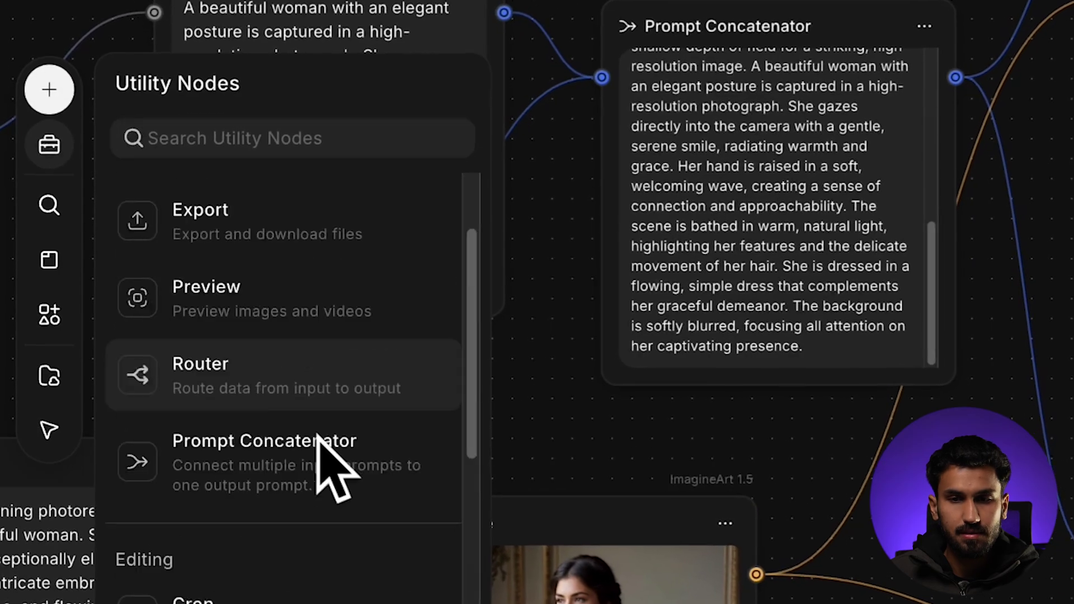
scroll(173, 409, "down", 3)
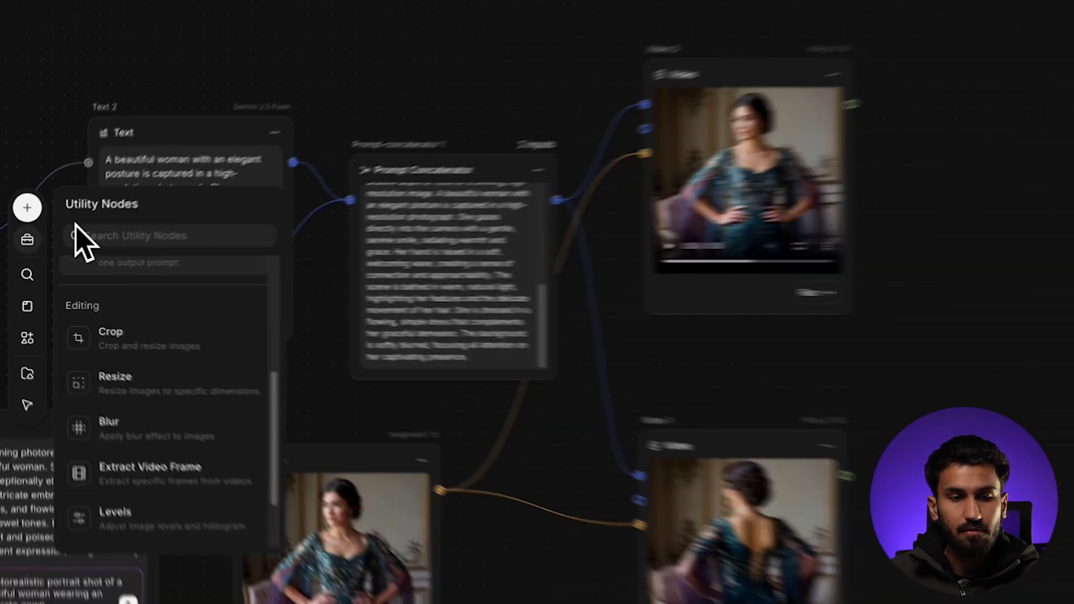
left_click(23, 217)
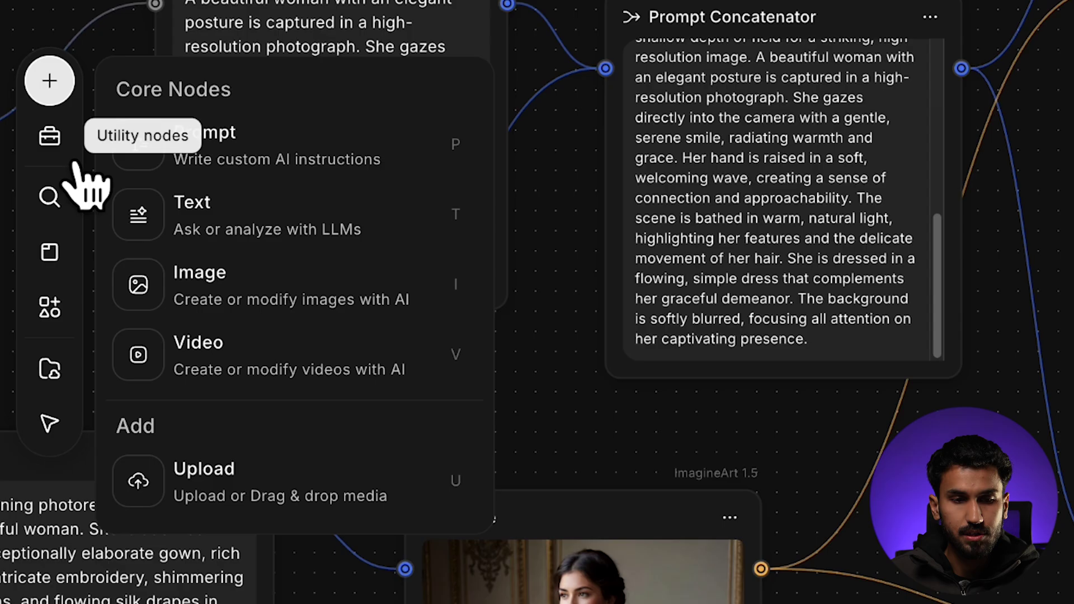
- Add an Export node at the right, wired to Video 1's output, leaving file type unset and quality 90%
left_click(65, 168)
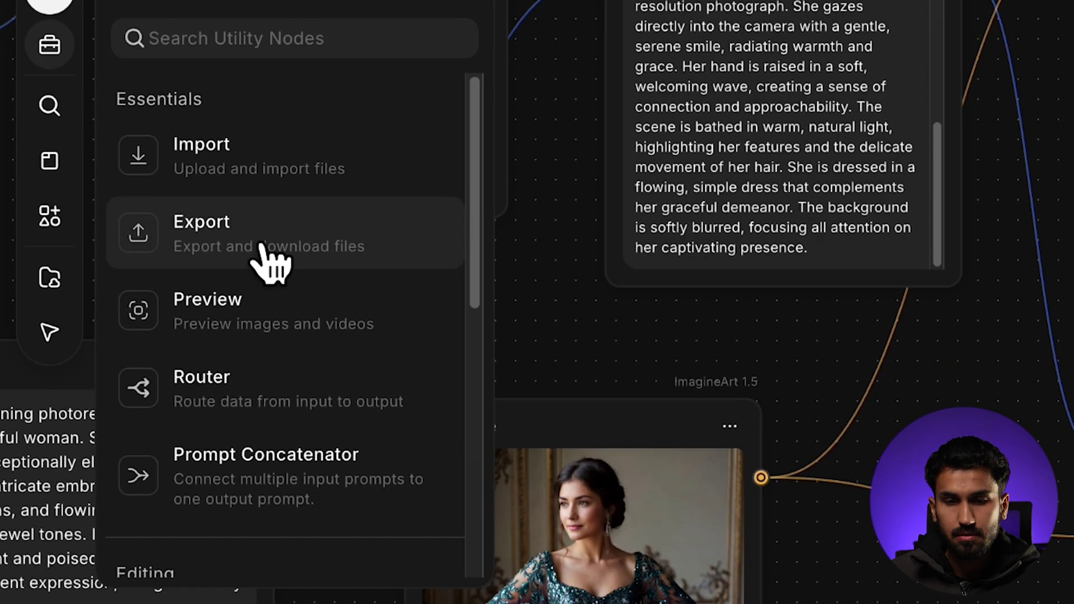
left_click(263, 333)
left_click_drag(840, 42, 1015, 304)
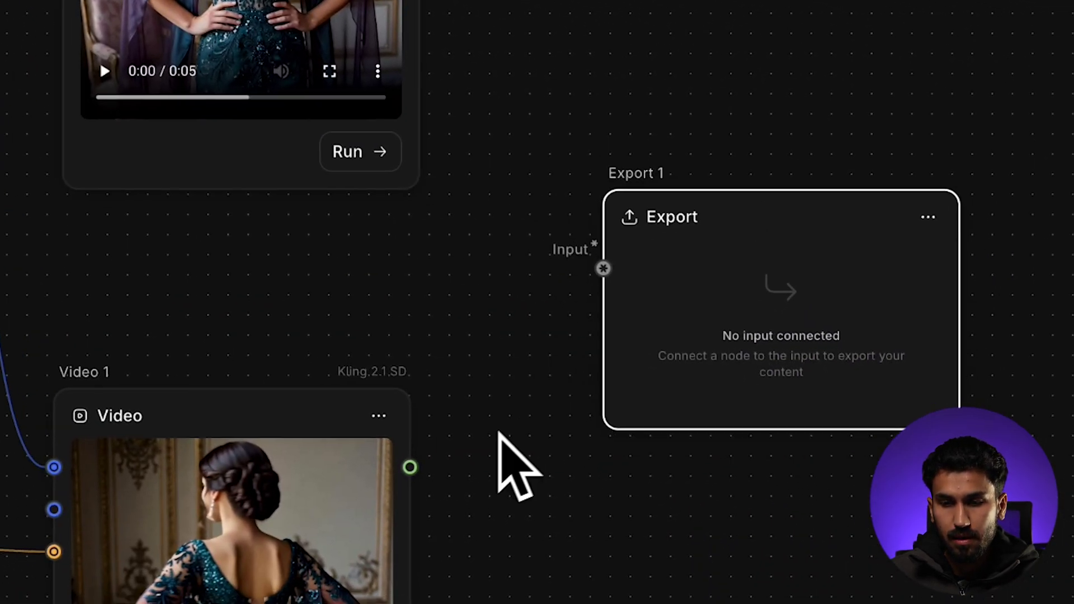
left_click_drag(648, 549, 723, 475)
left_click_drag(459, 353, 565, 241)
left_click(874, 252)
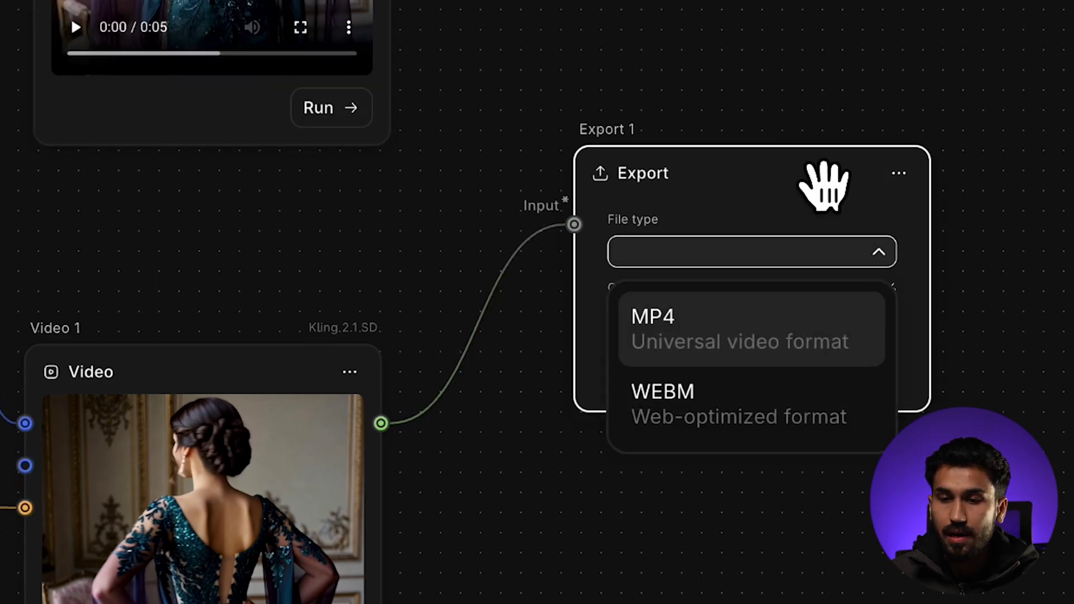
left_click(764, 178)
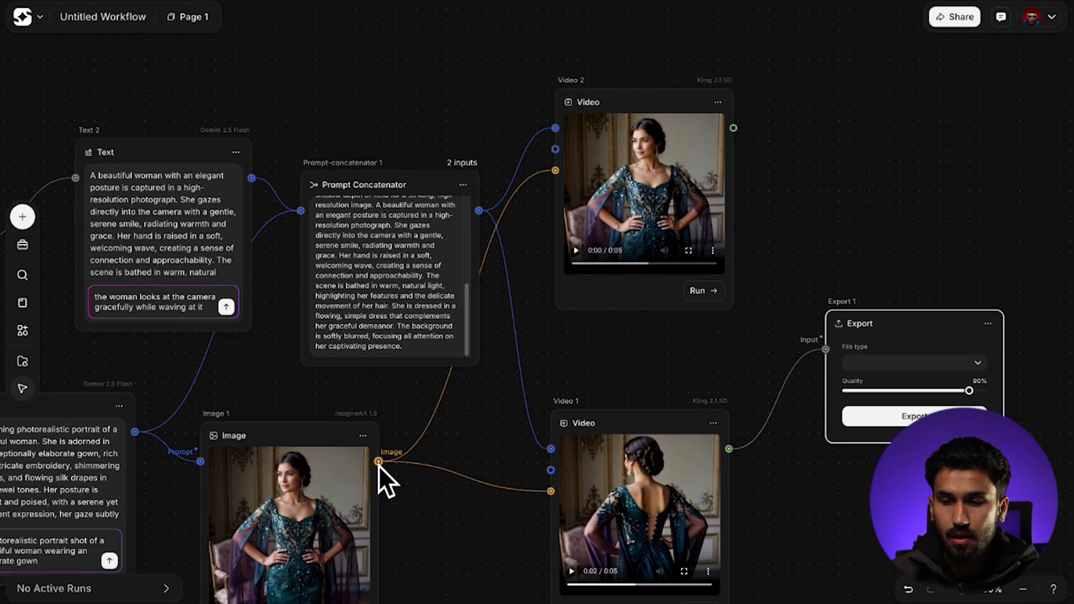
- Swap Export 1's input from Video 1 to Image 1 and review the PNG/JPG/WEBP file-type options
left_click_drag(828, 351, 782, 394)
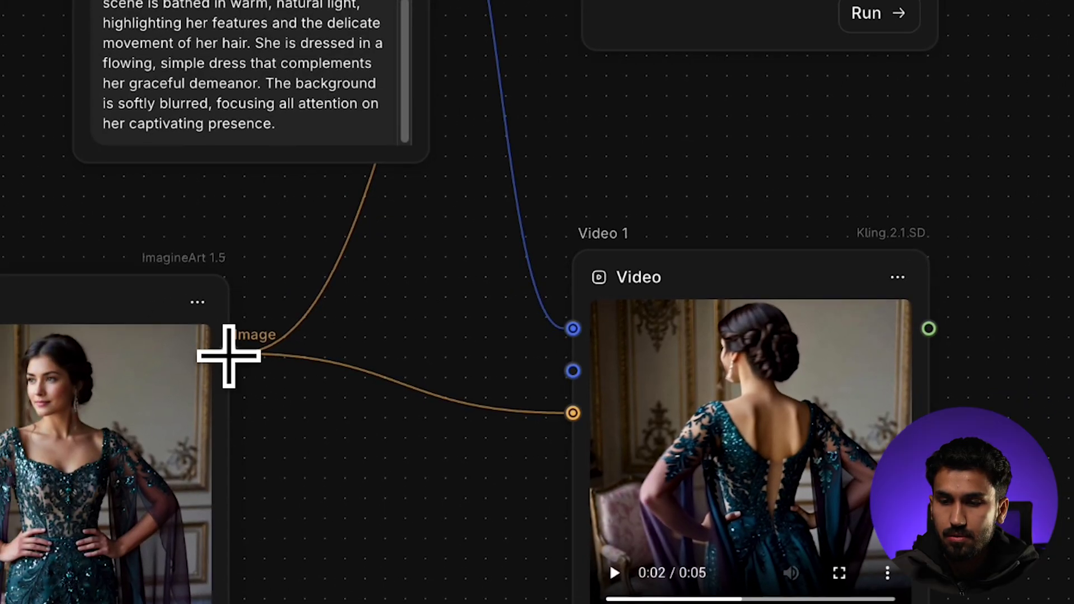
left_click_drag(224, 354, 606, 233)
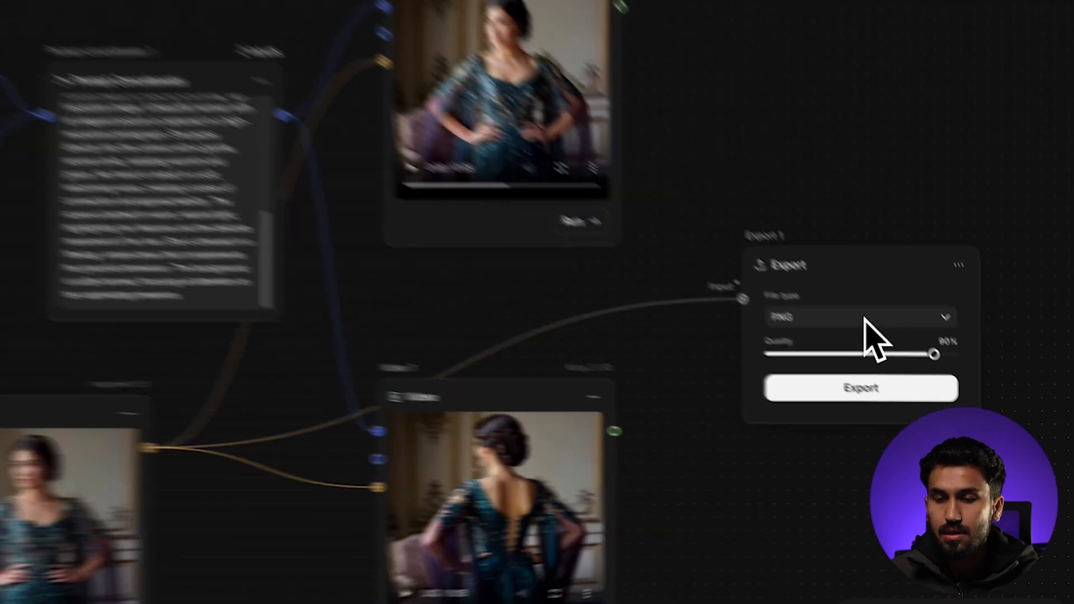
left_click(865, 317)
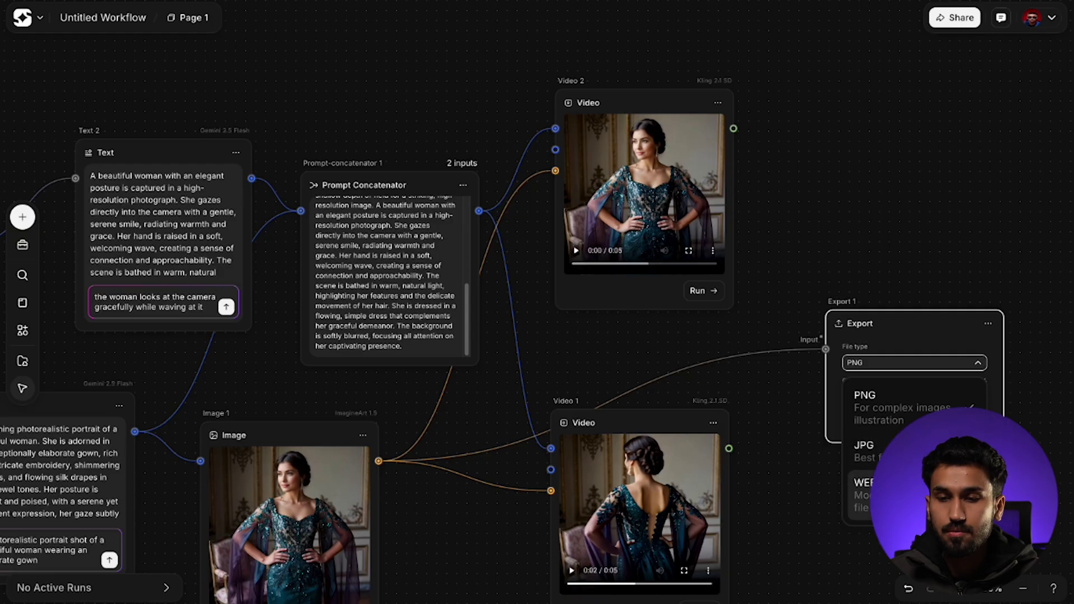
left_click(851, 10)
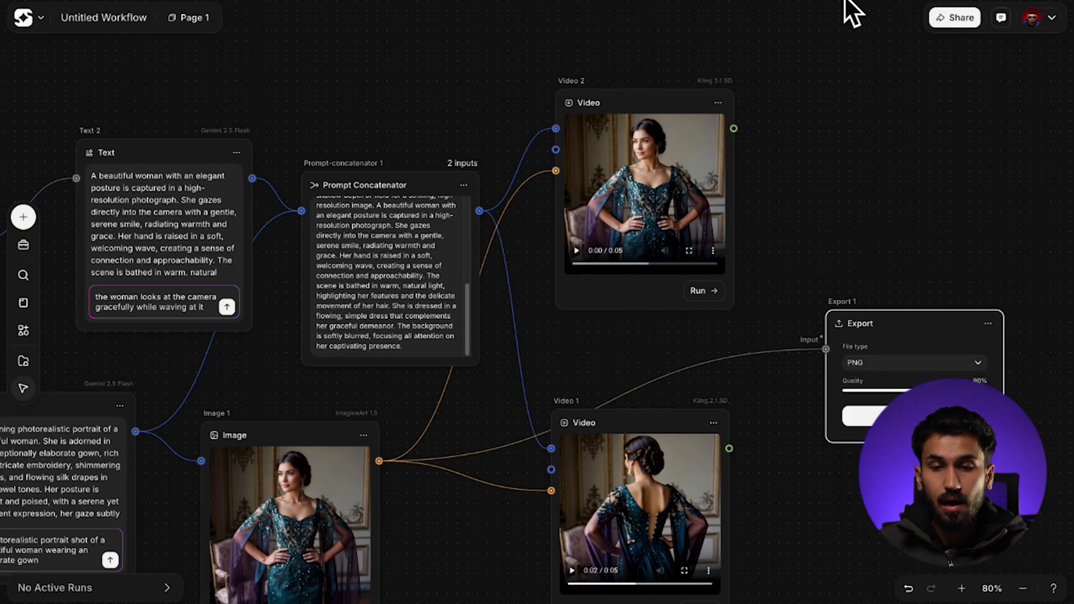